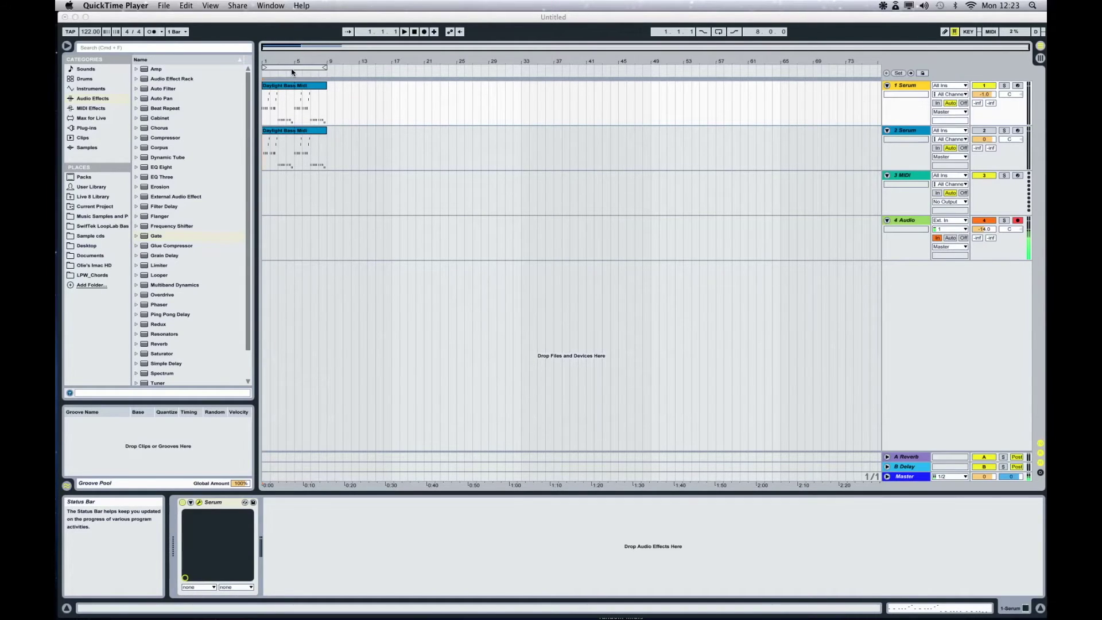
Show track 1's DaylightBass Serum patch and play the arrangement to hear the reference bassline
click(415, 33)
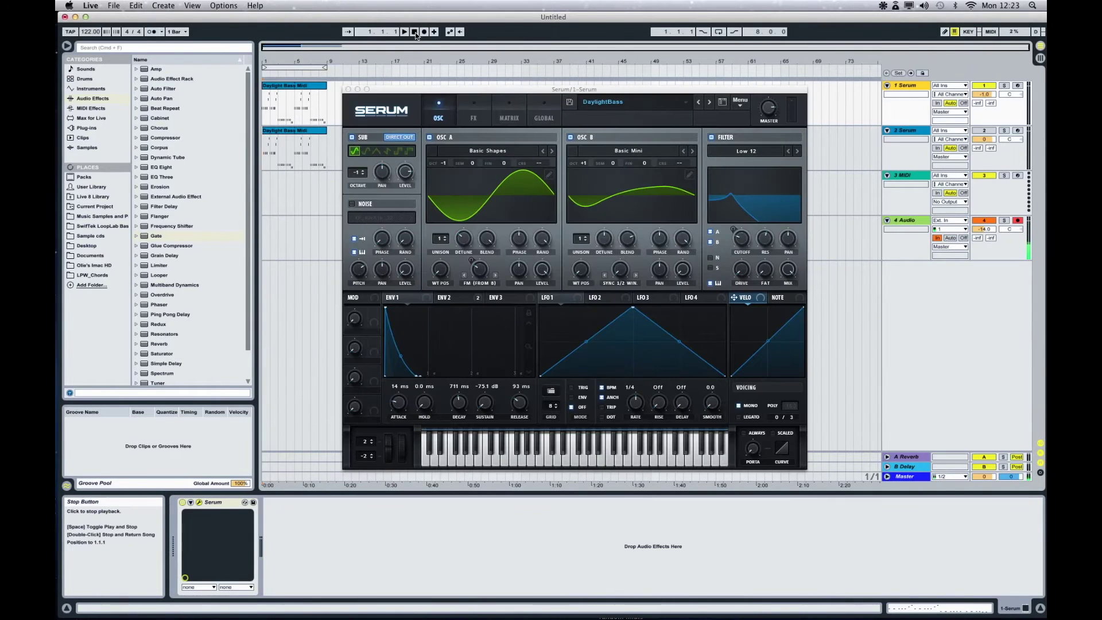
key(space)
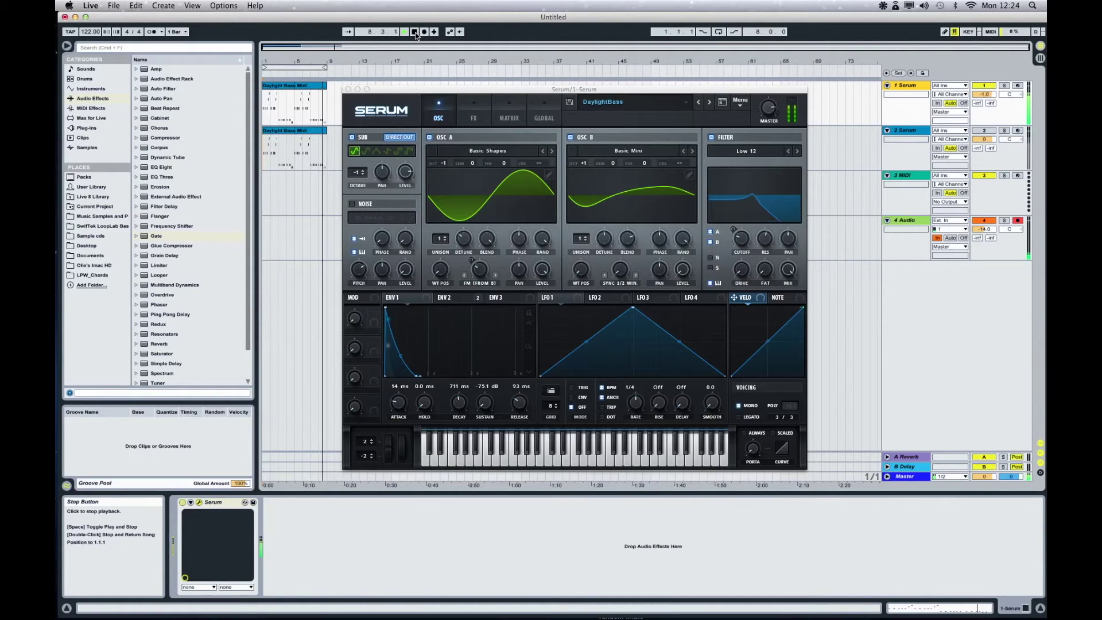
click(416, 32)
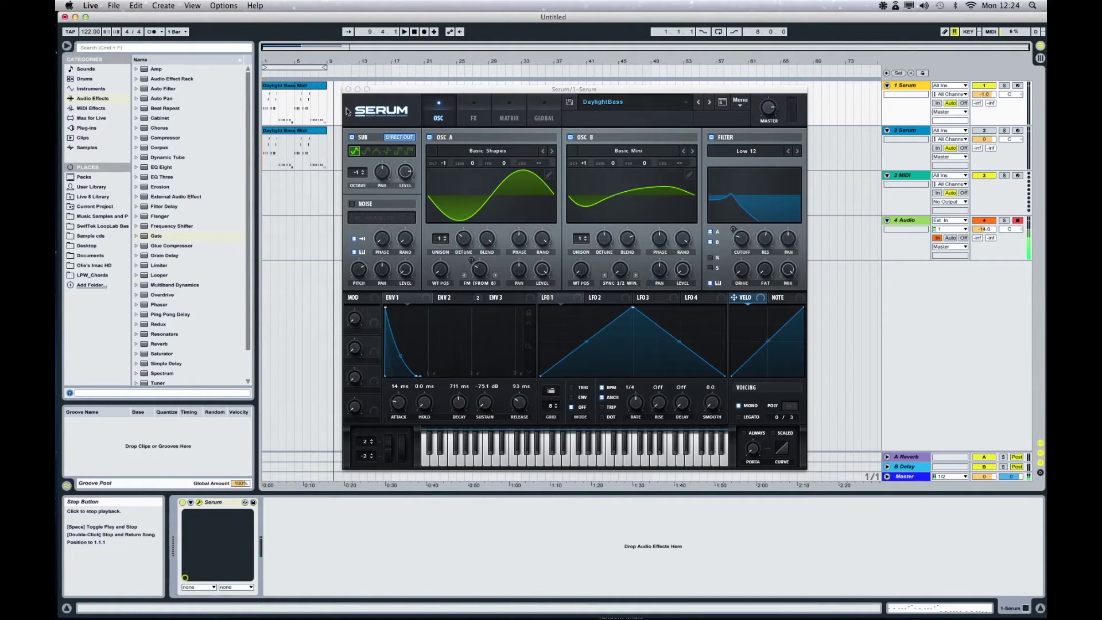
Open track 2's Daylight Bass MIDI clip to view its notes
click(308, 135)
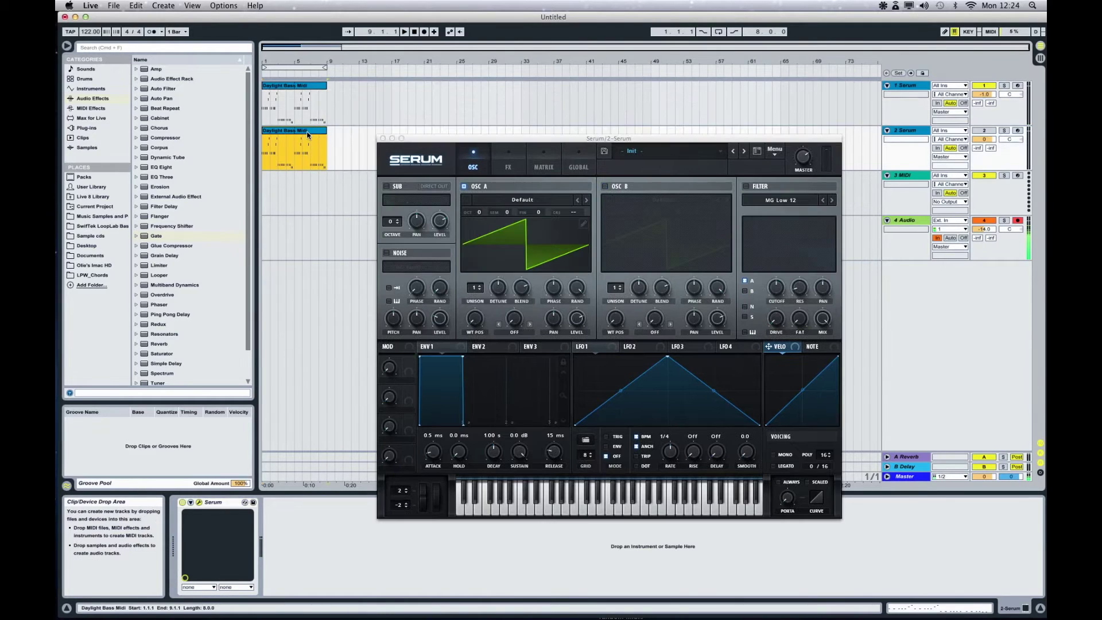
double_click(308, 134)
drag(574, 138, 560, 519)
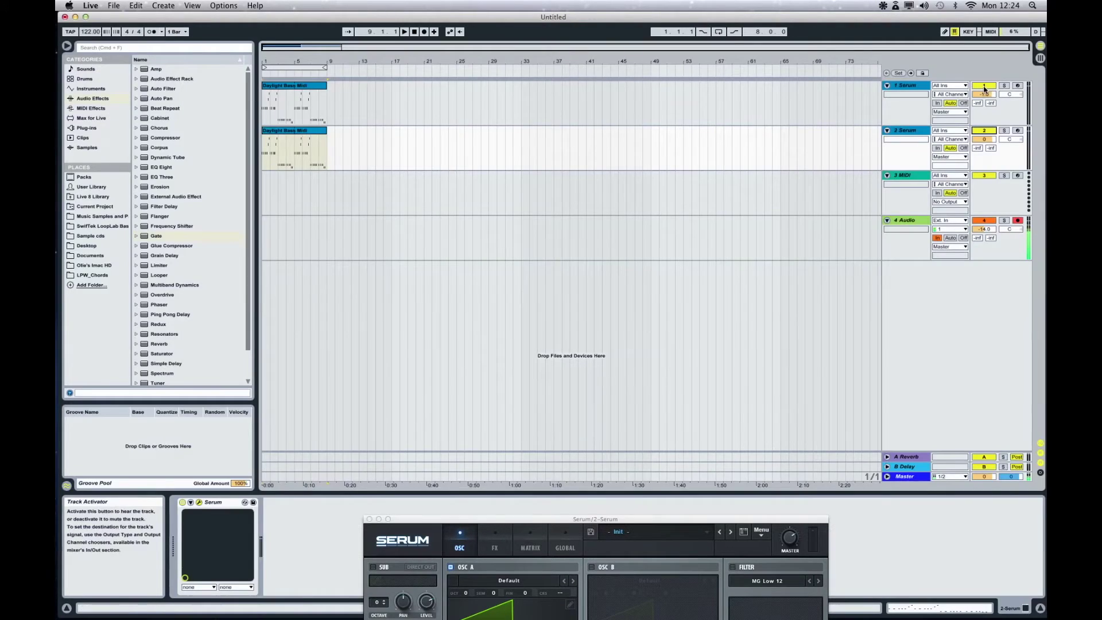
Mute track 1 and bring track 2's blank Init Serum window back into view
click(985, 88)
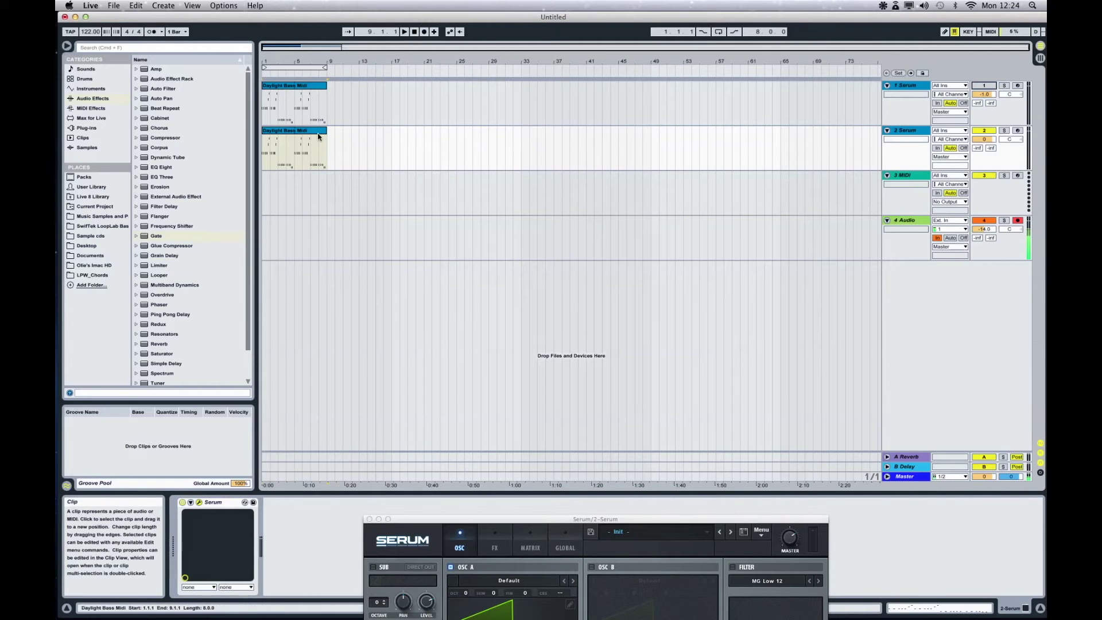
click(899, 130)
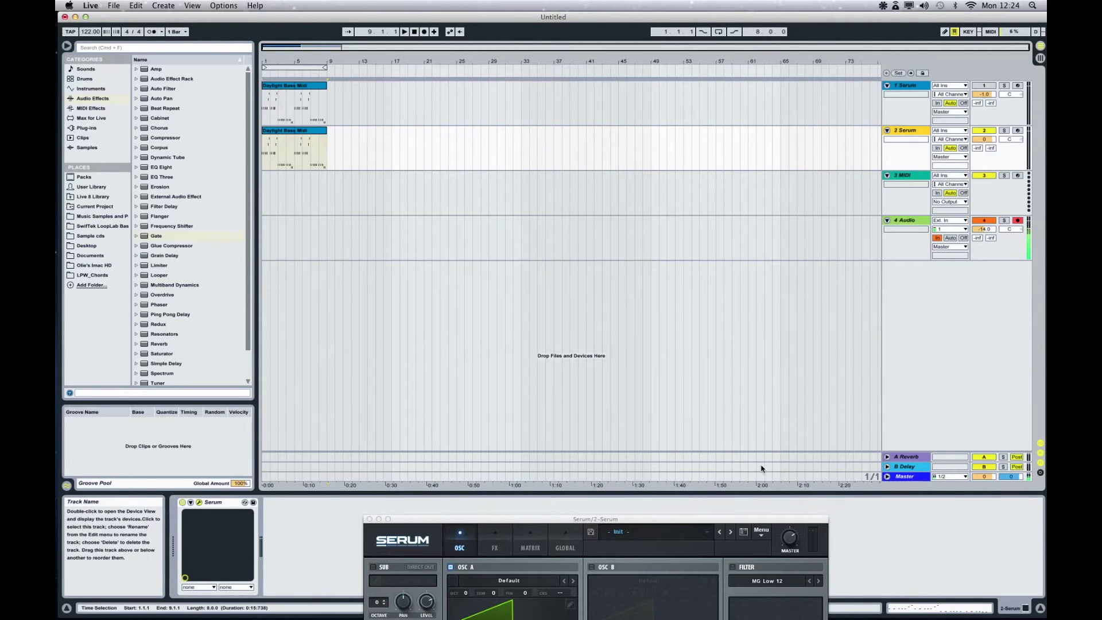
drag(719, 524, 696, 53)
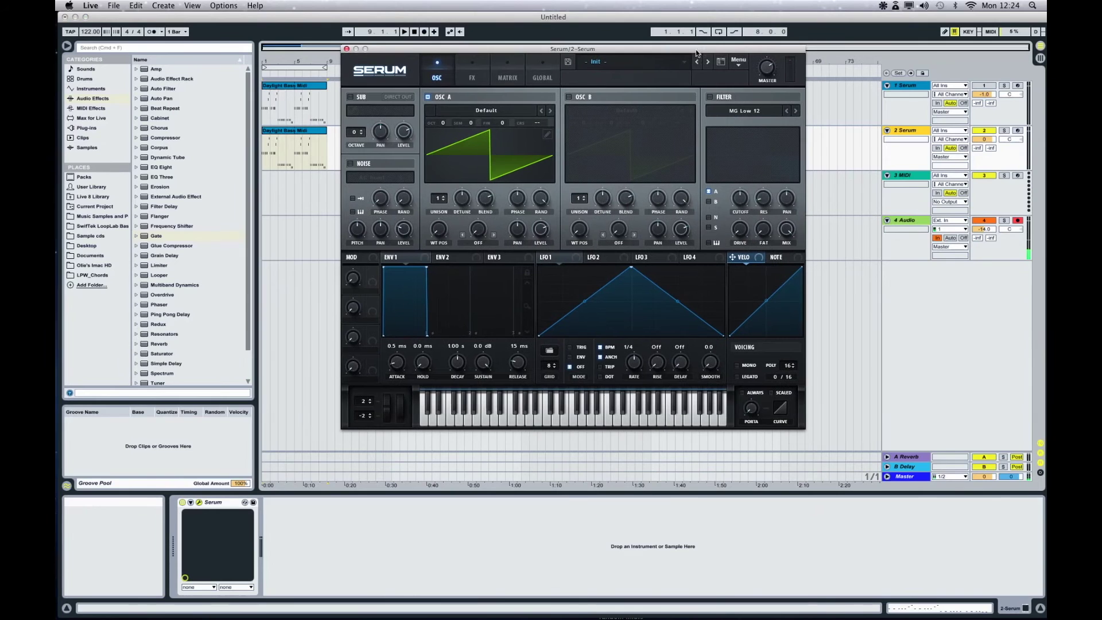
Give oscillator A the Basic Shapes sine at octave -1 with FM (from B) warp
click(480, 110)
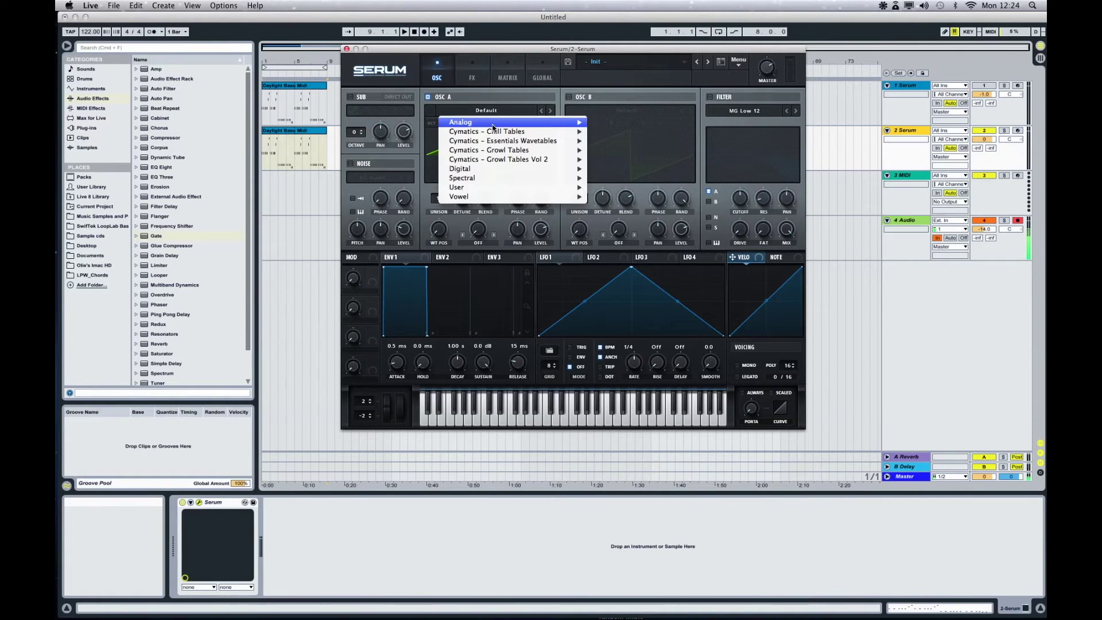
mouse_move(493, 126)
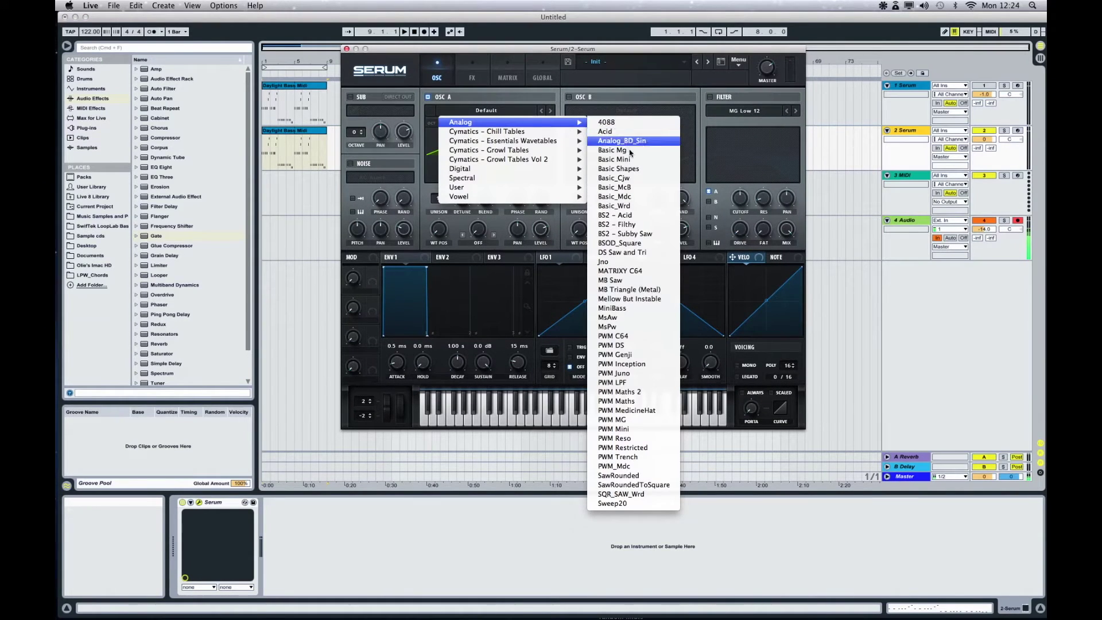
click(640, 168)
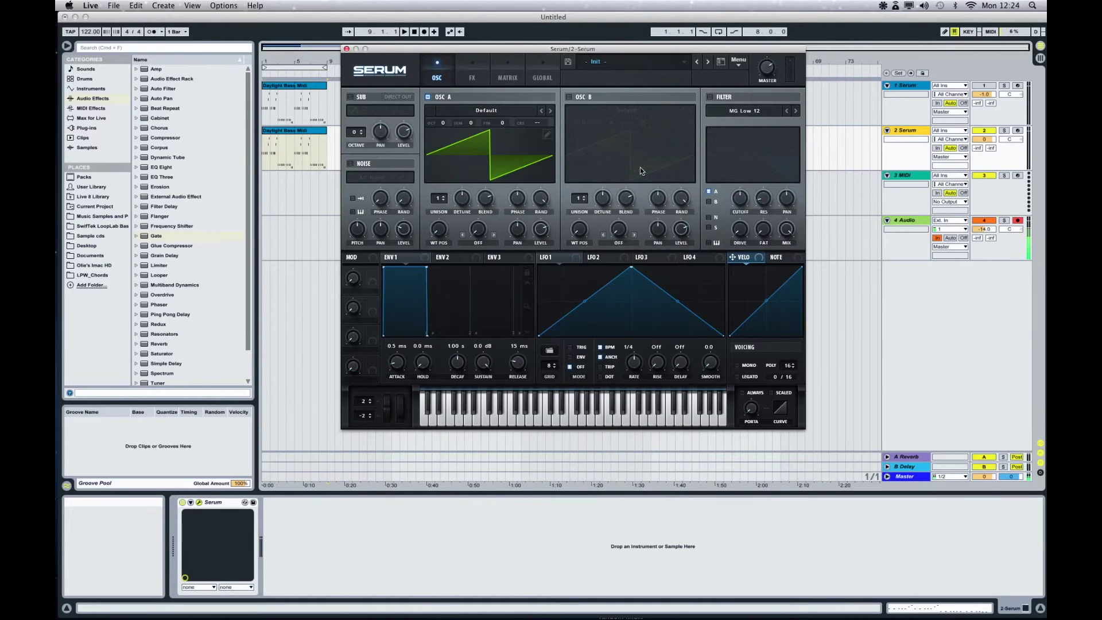
click(443, 126)
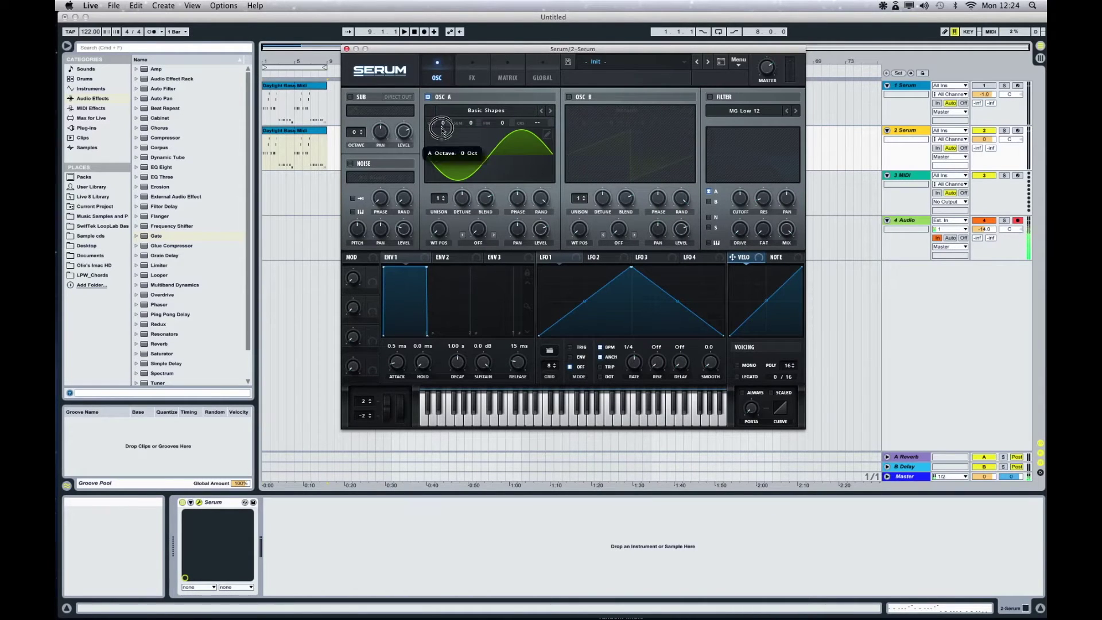
drag(442, 134, 442, 146)
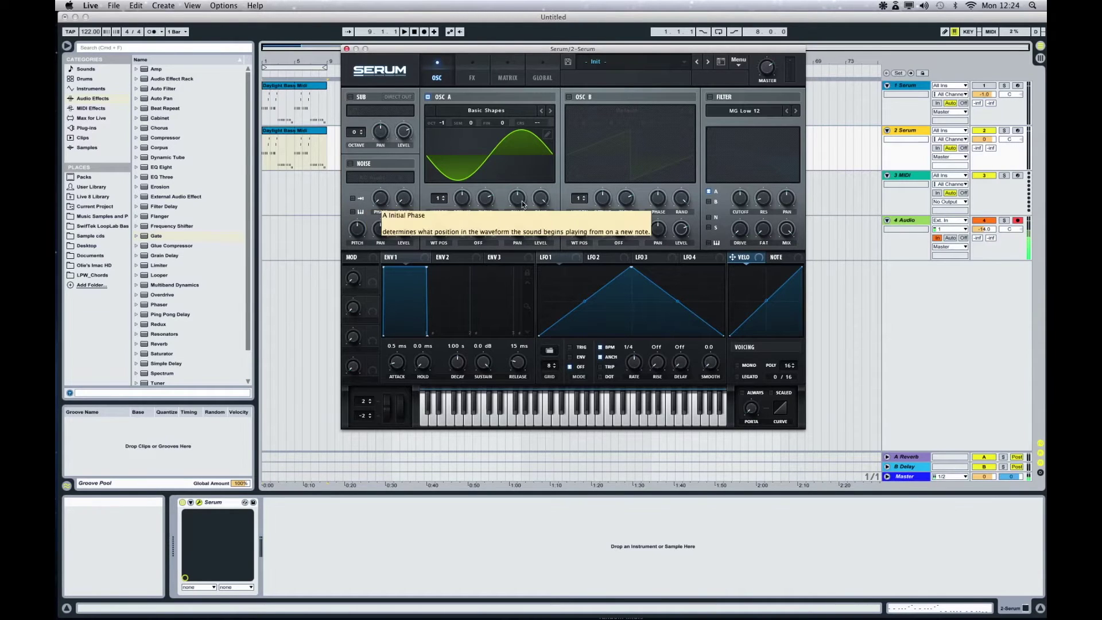
click(487, 243)
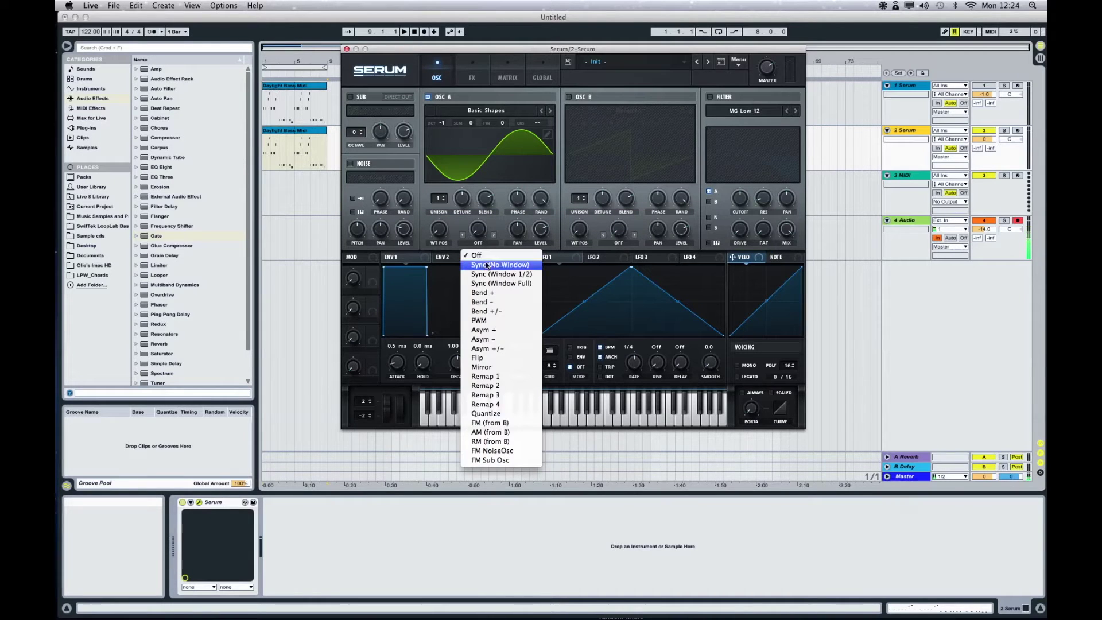
click(515, 425)
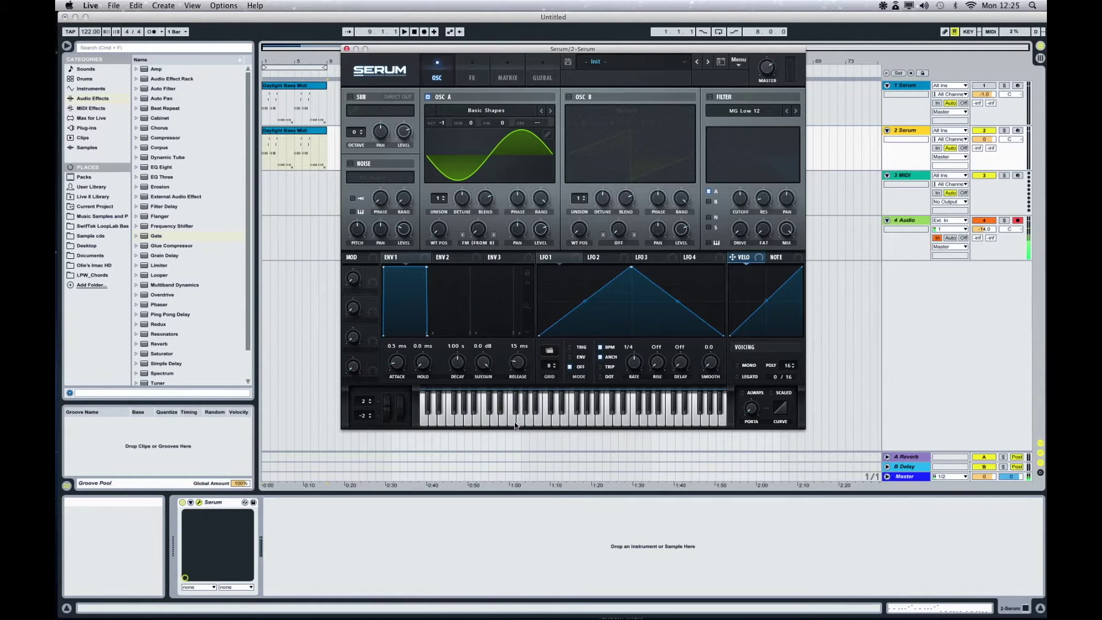
Enable oscillator B on Basic Mini with Sync (Window 1/2) warp, plus a direct-out sub at about 81%
click(568, 96)
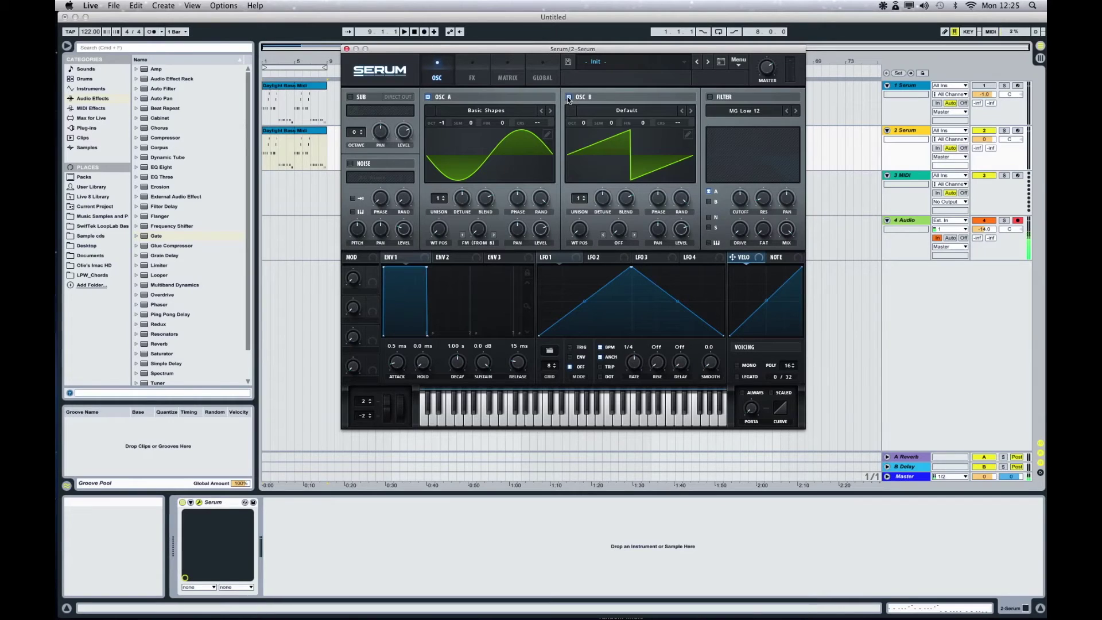
click(625, 110)
mouse_move(628, 124)
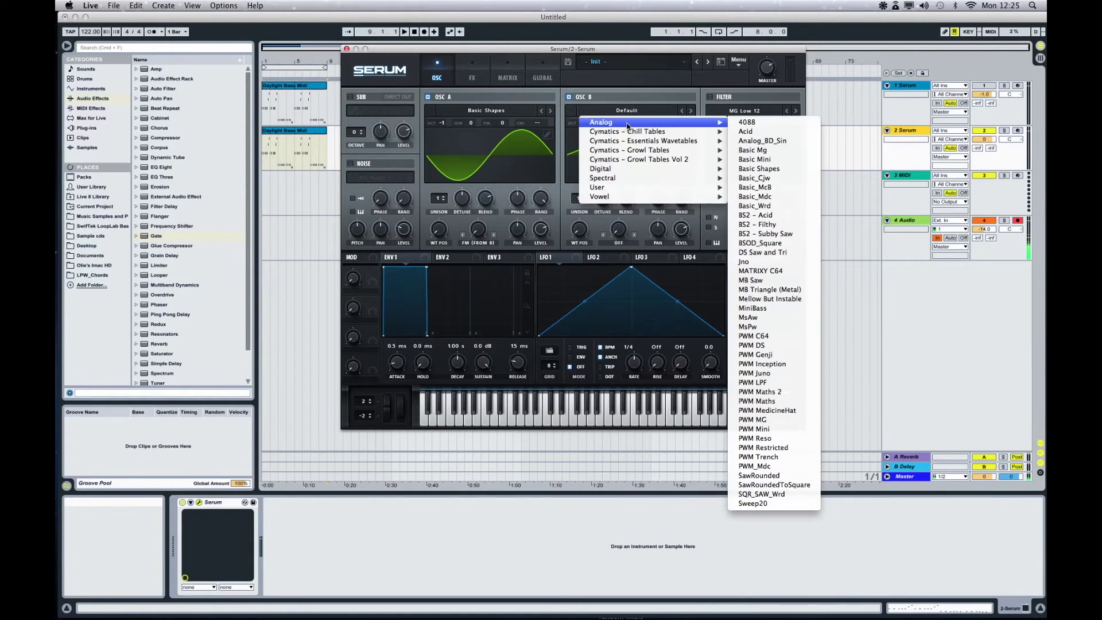
click(774, 161)
click(626, 244)
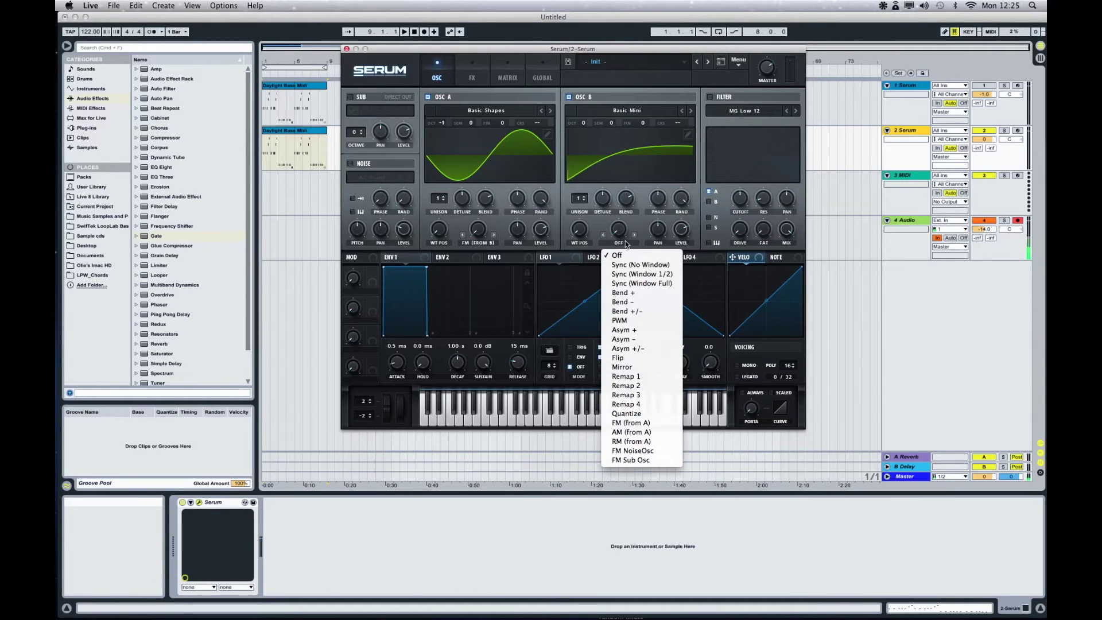
click(651, 274)
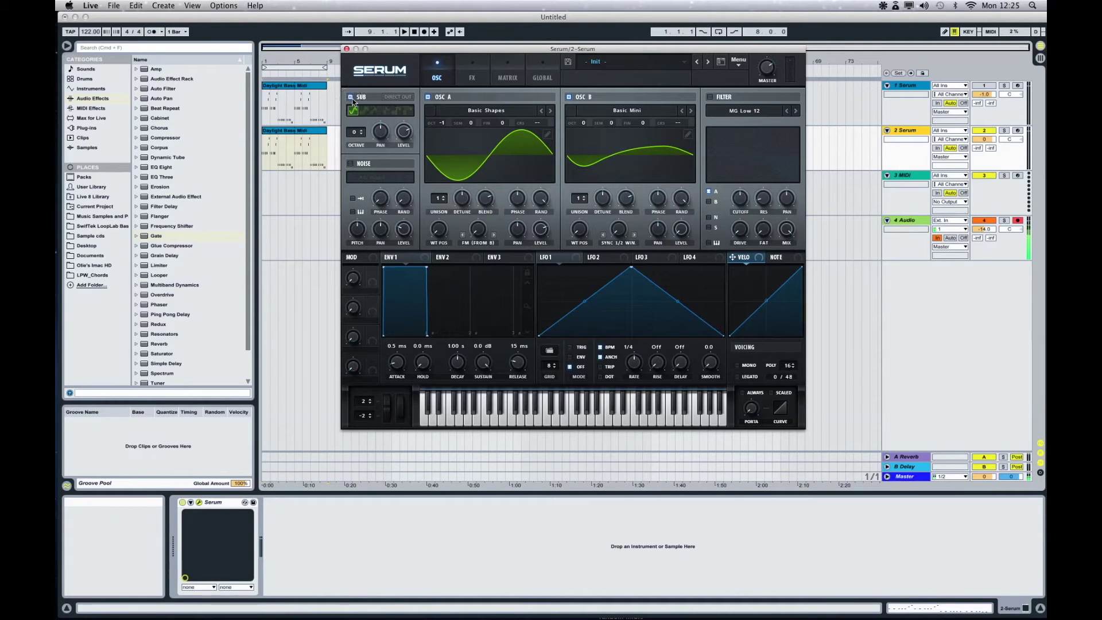
click(398, 97)
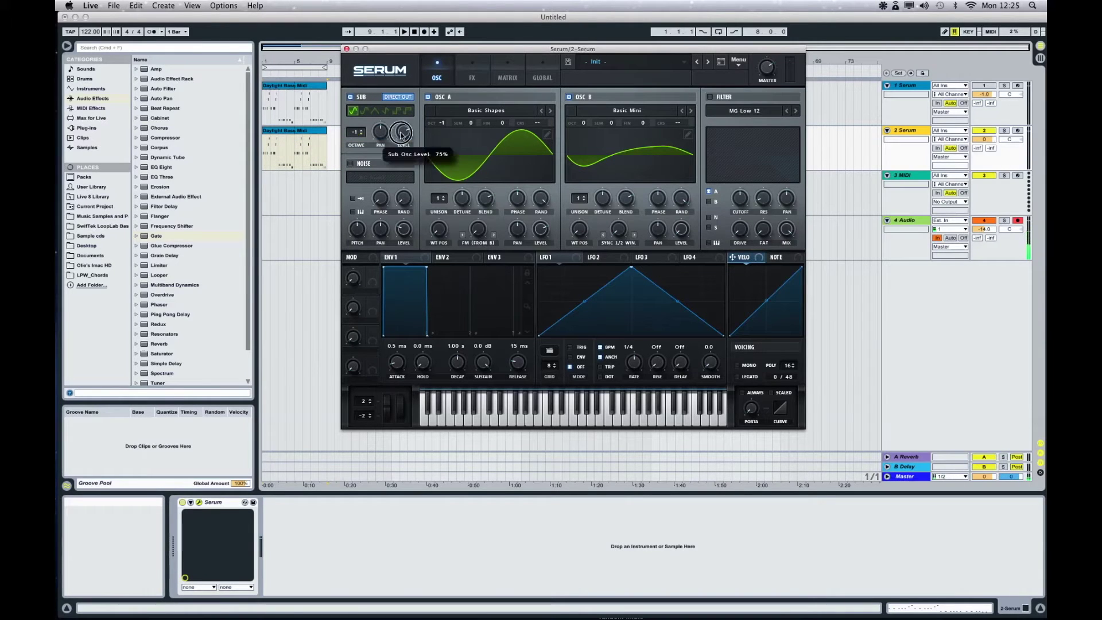
drag(401, 134, 404, 129)
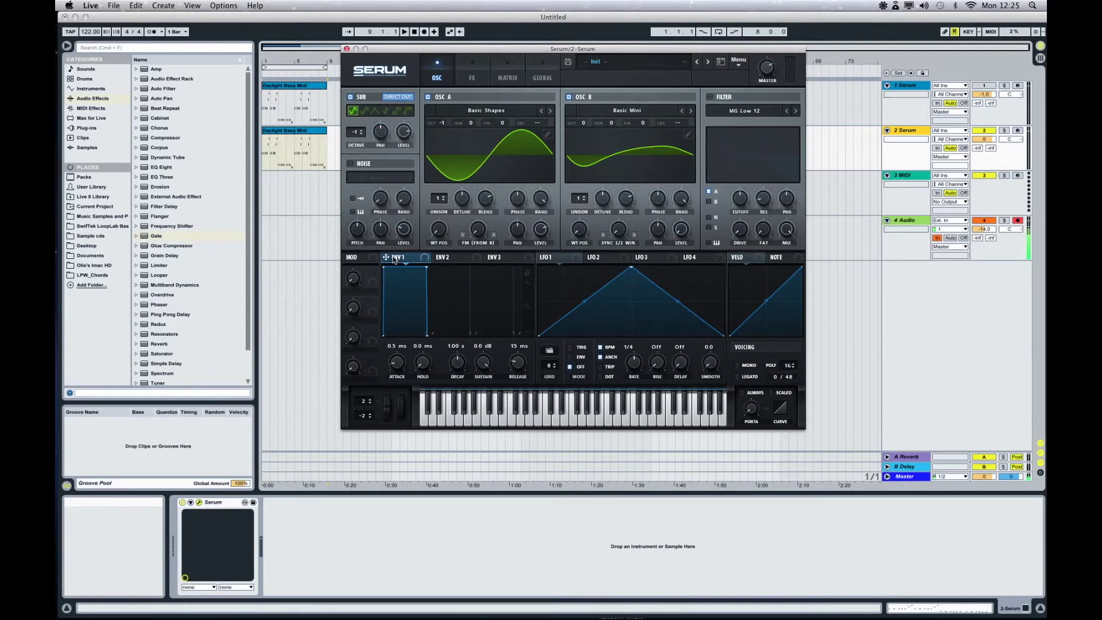
Set envelope 1 to 14 ms attack, 704 ms decay, -76.1 dB sustain and 92 ms release
mouse_move(400, 372)
mouse_down()
mouse_move(396, 354)
mouse_move(400, 368)
mouse_up()
click(422, 387)
drag(457, 364, 456, 360)
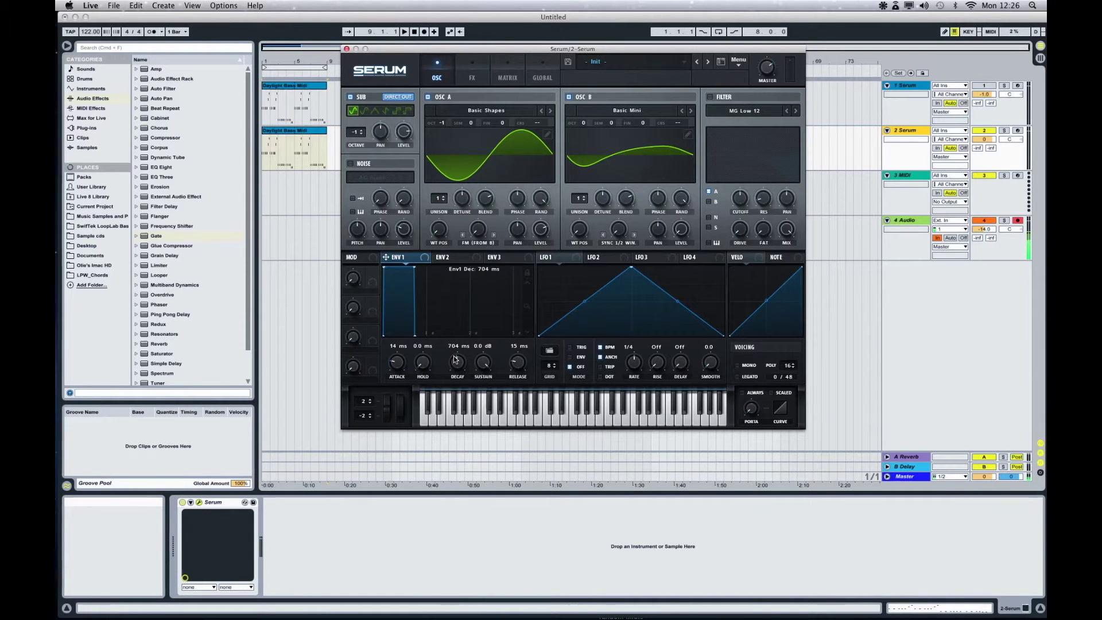
drag(484, 365, 513, 509)
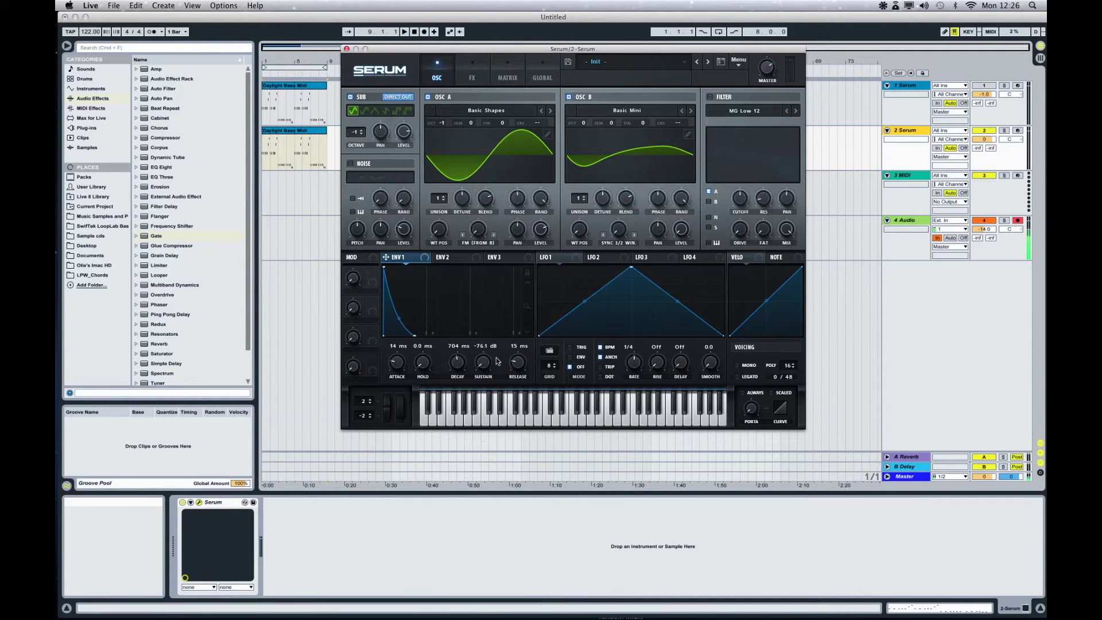
drag(519, 368, 527, 329)
click(447, 257)
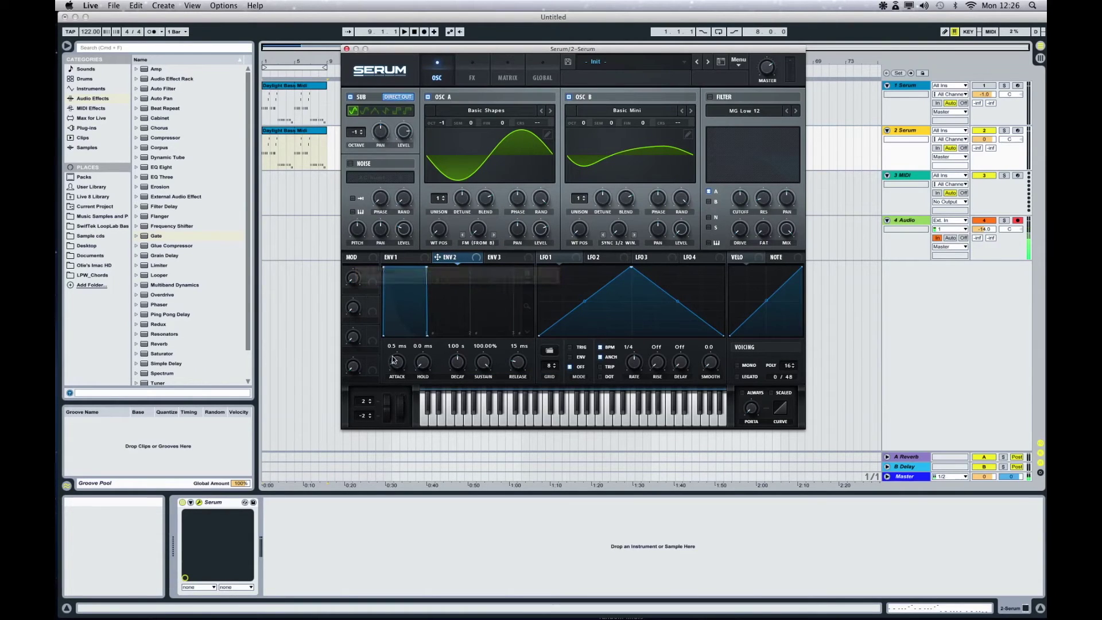
drag(395, 363, 428, 449)
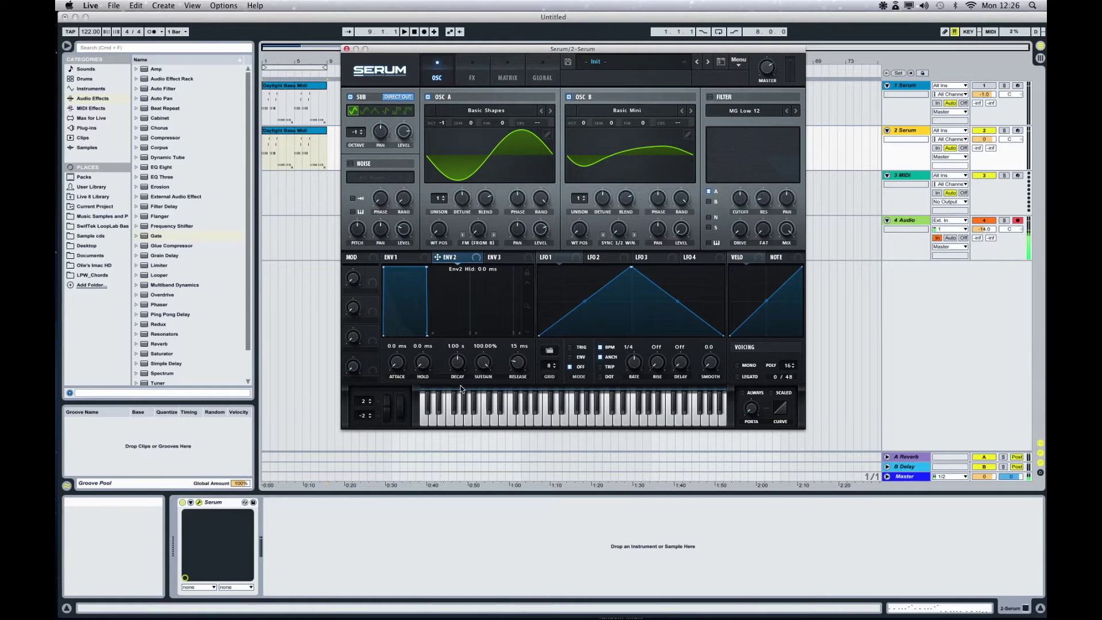
drag(460, 369, 469, 441)
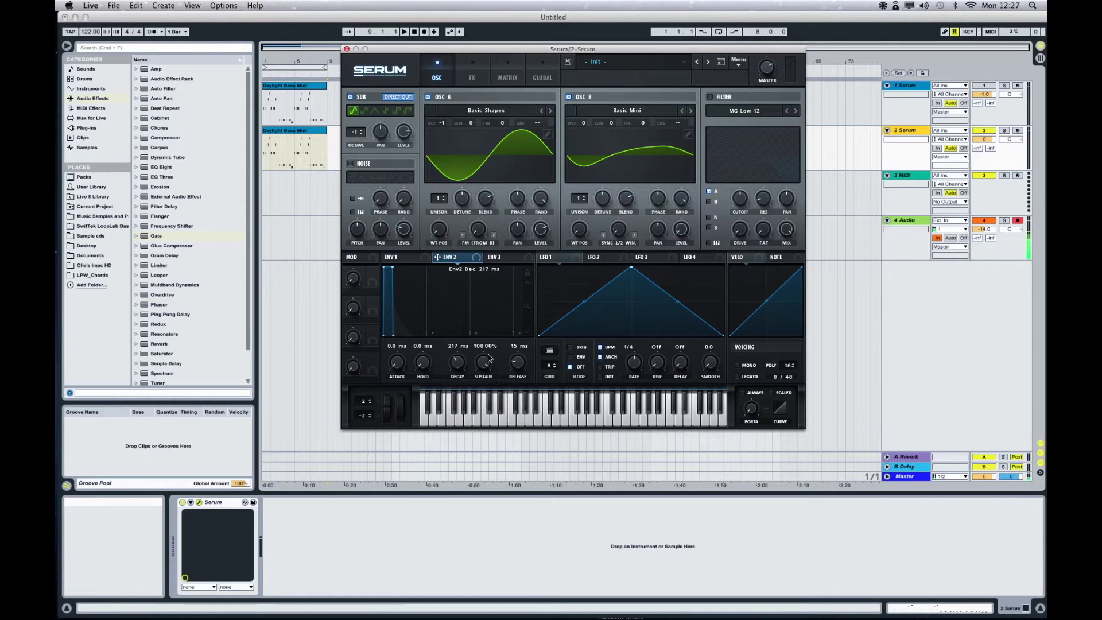
drag(489, 359, 522, 528)
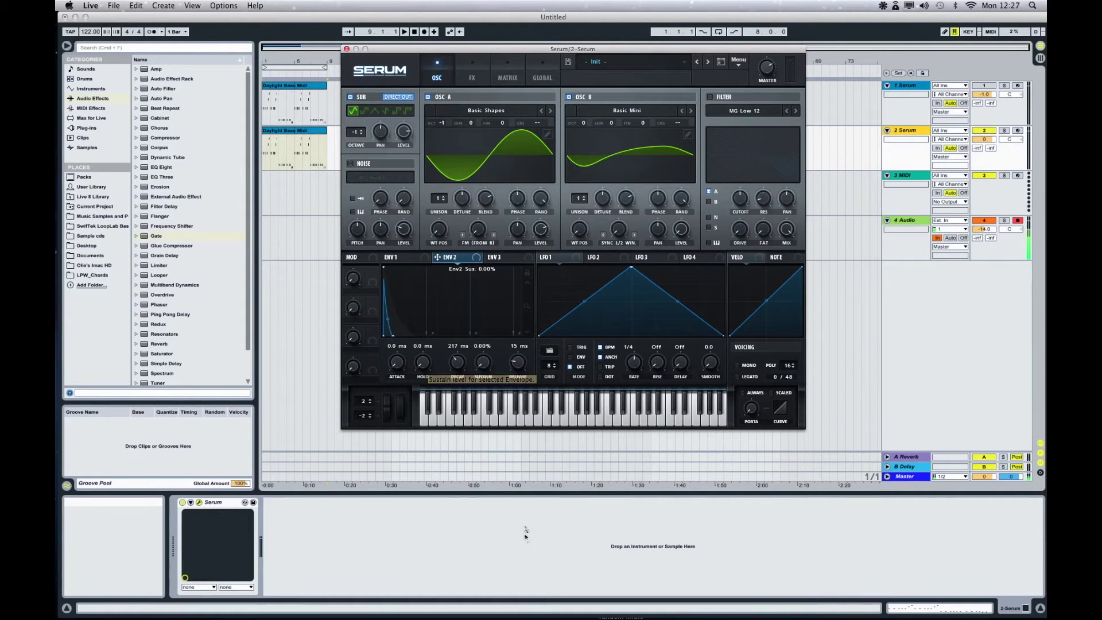
drag(516, 363, 522, 308)
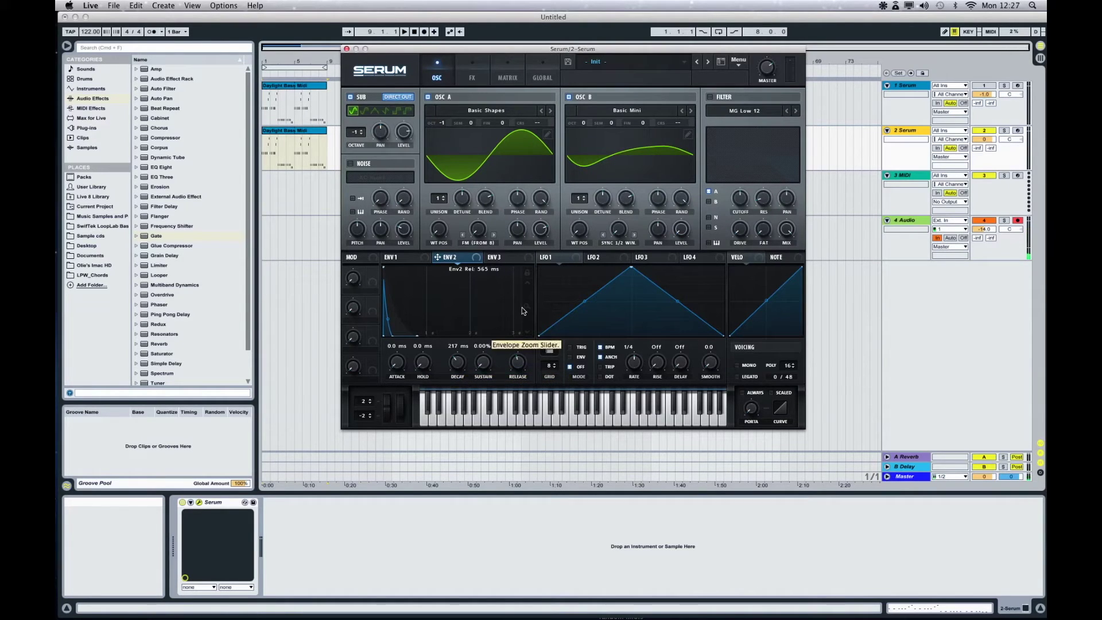
drag(518, 362, 515, 355)
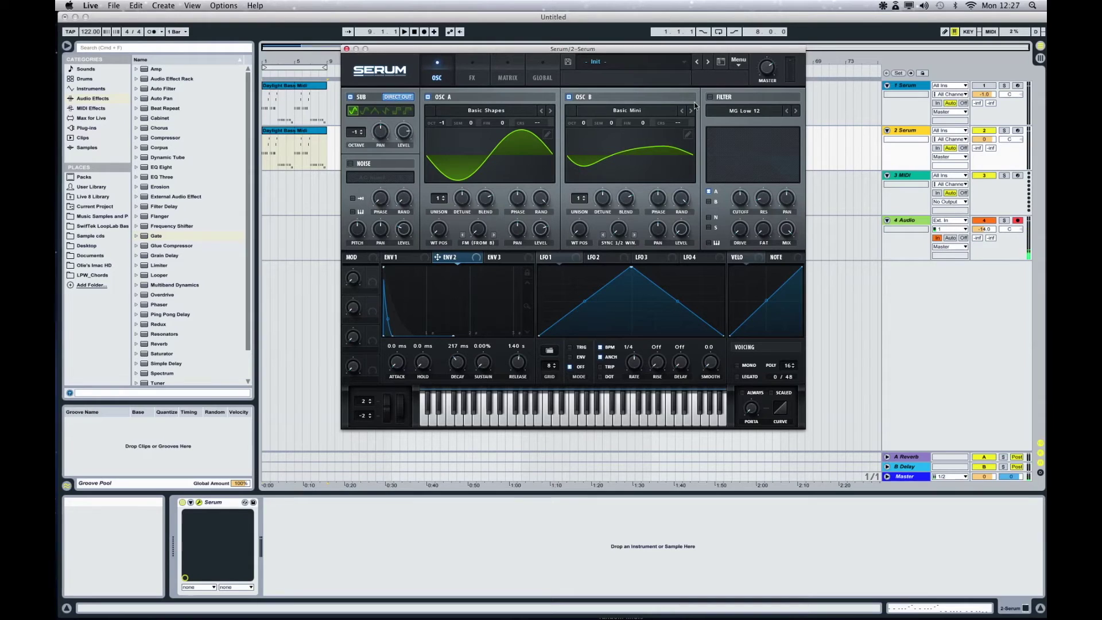
Enable a Low 12 filter with cutoff around 236 Hz and resonance at 37%
click(709, 97)
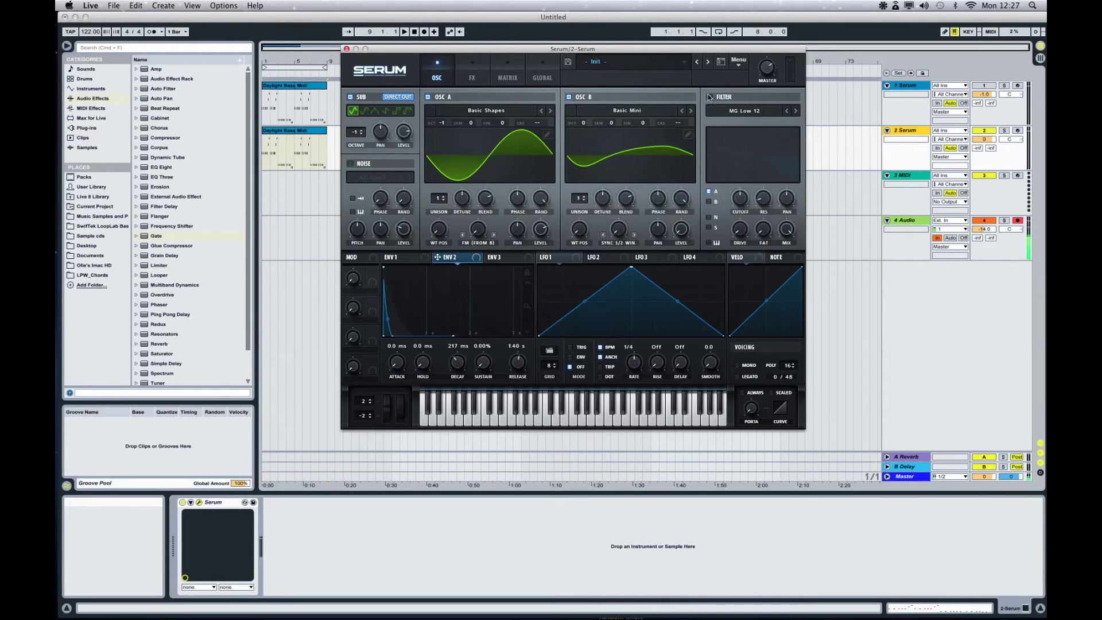
click(745, 114)
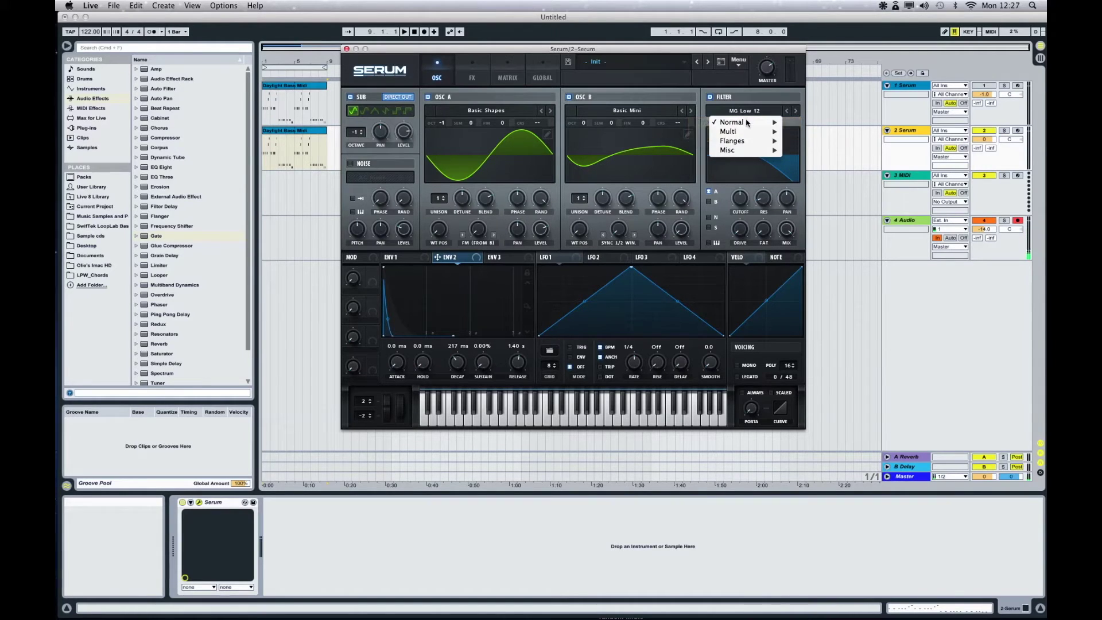
mouse_move(747, 125)
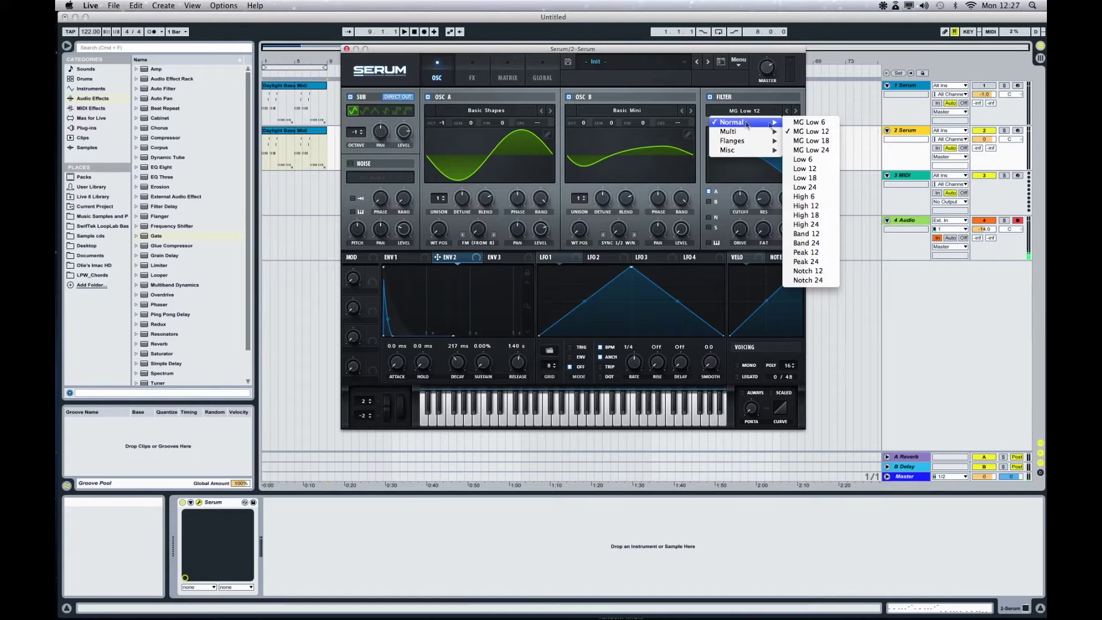
click(816, 169)
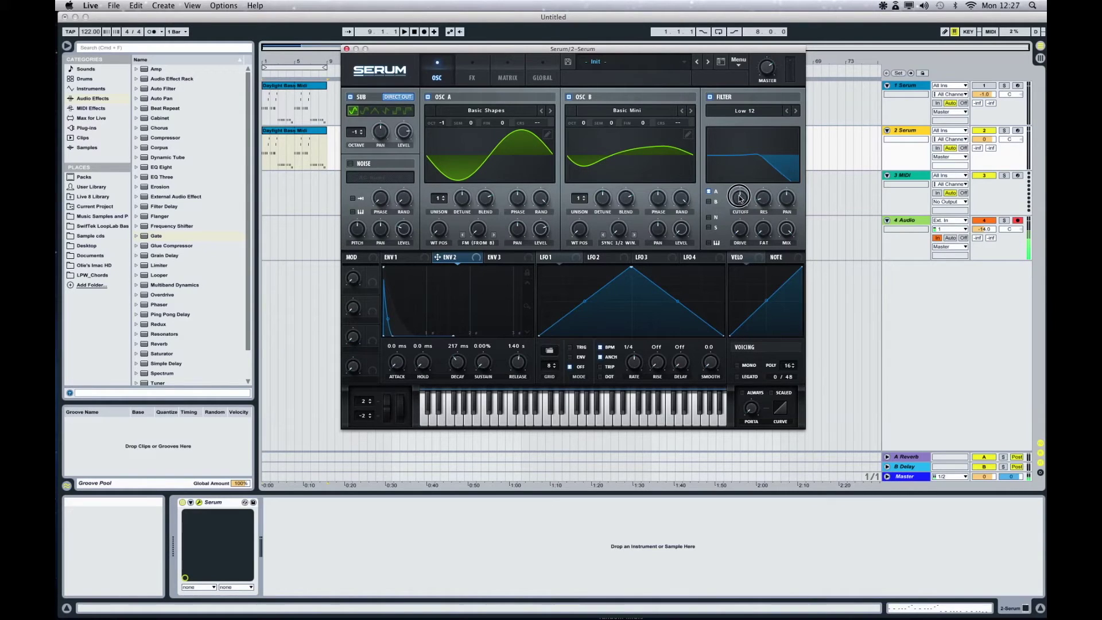
drag(740, 199, 738, 198)
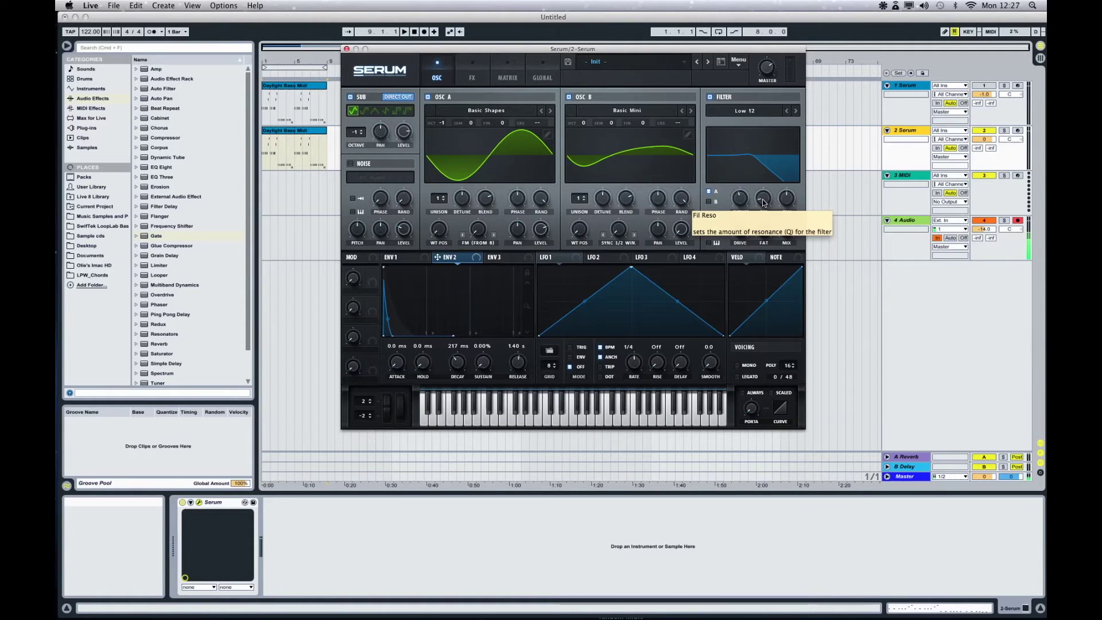
drag(763, 202, 755, 136)
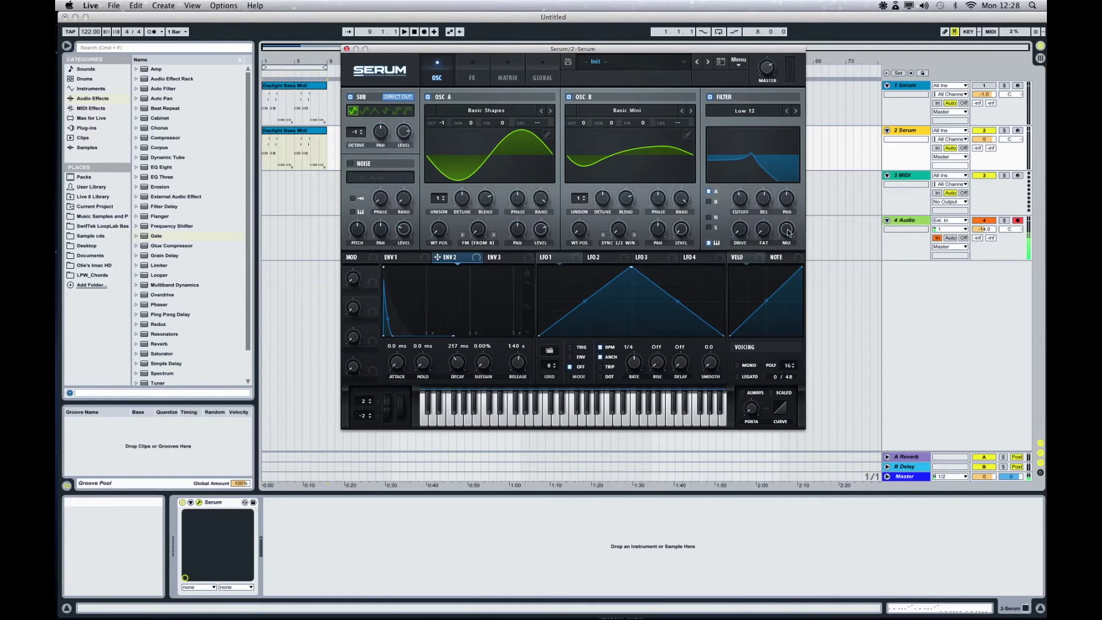
drag(788, 231, 784, 218)
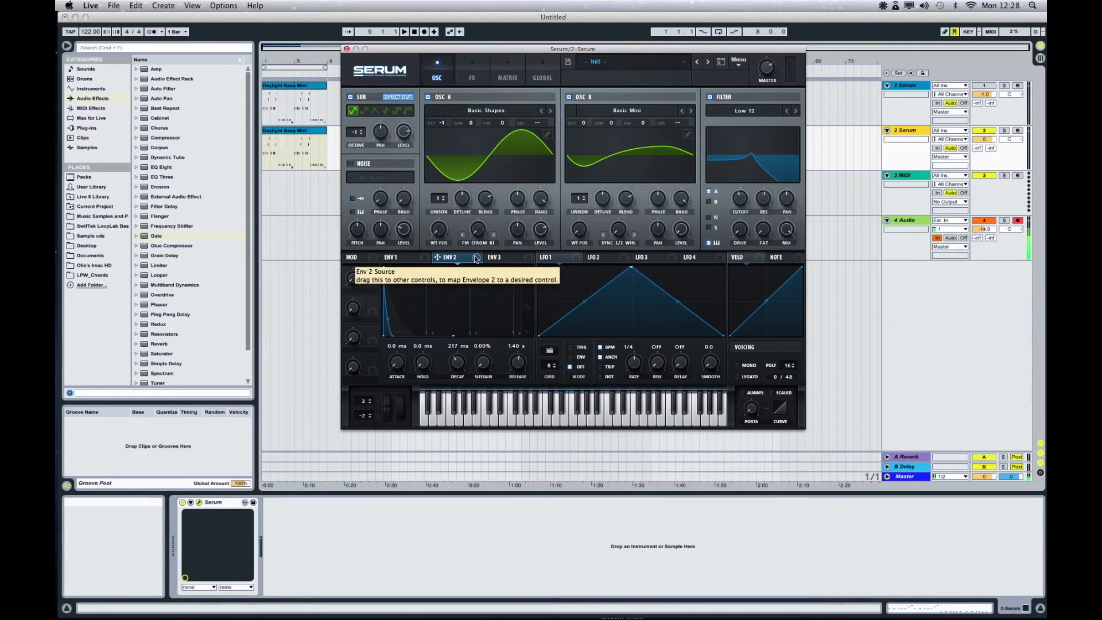
Route Envelope 2 to the filter cutoff with a modulation amount of 49
drag(476, 259, 740, 219)
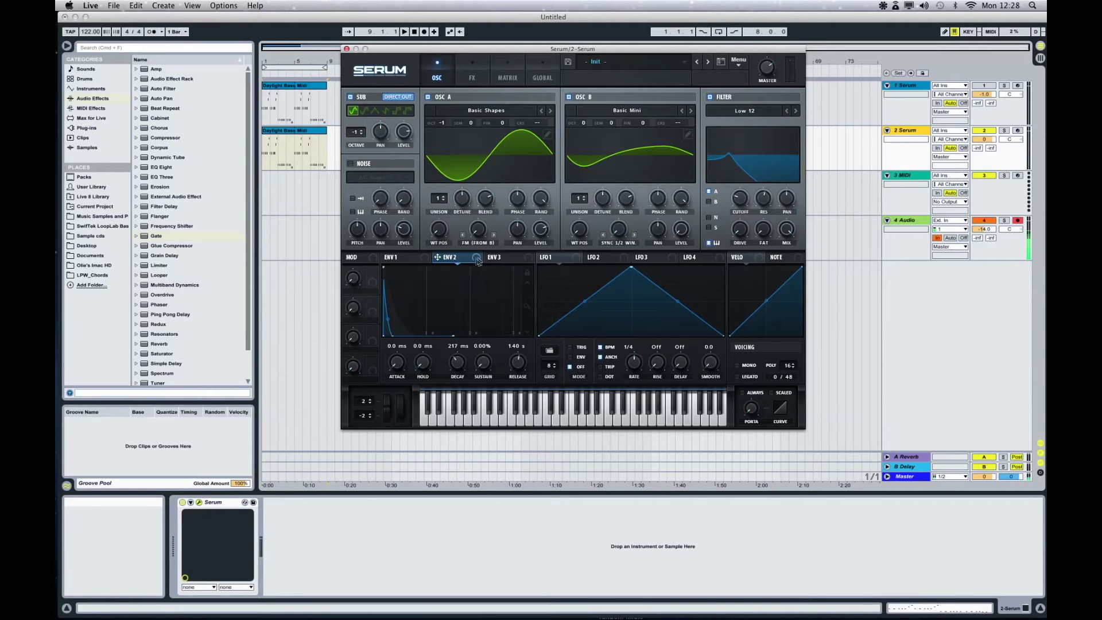
drag(475, 259, 741, 199)
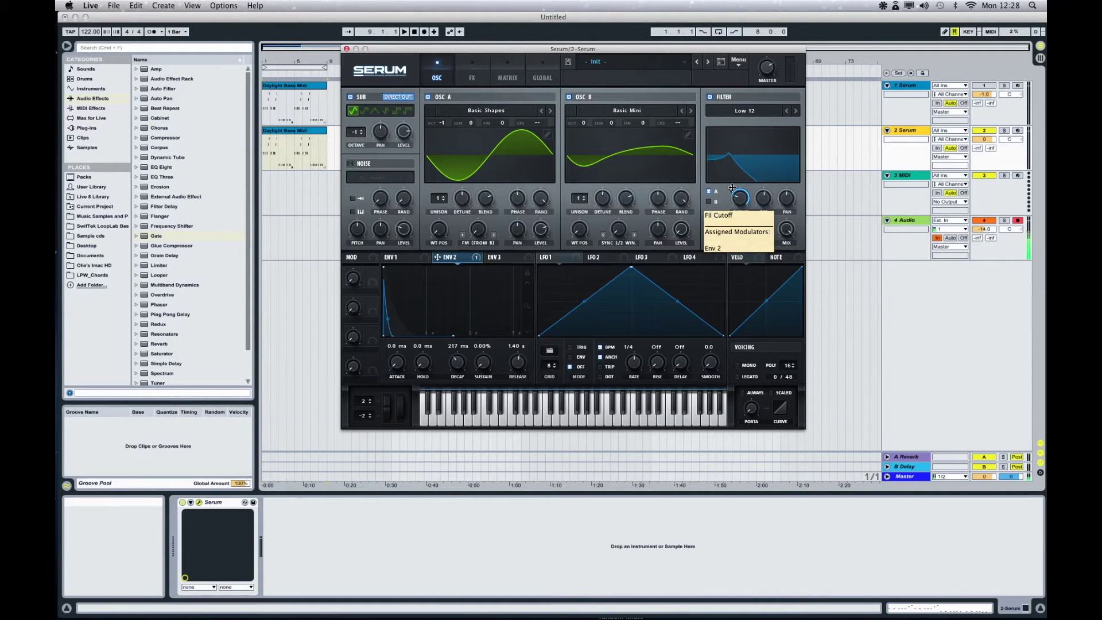
drag(732, 187, 736, 271)
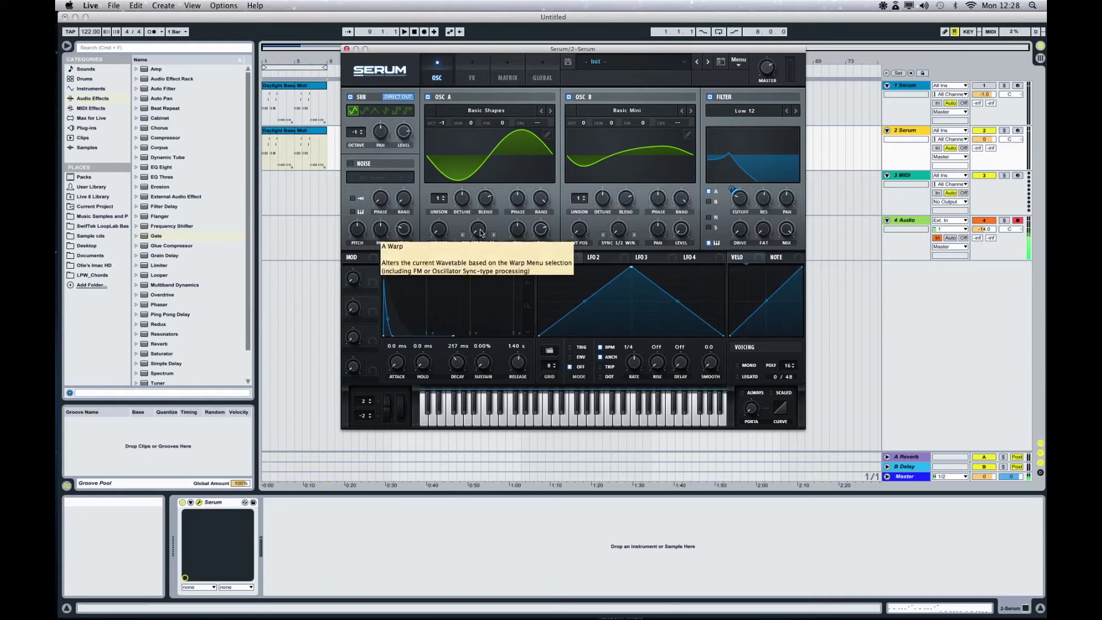
Raise oscillator A's warp, modulate it from Envelope 2 by 19, and adjust the master volume
drag(479, 233, 487, 206)
drag(478, 258, 481, 229)
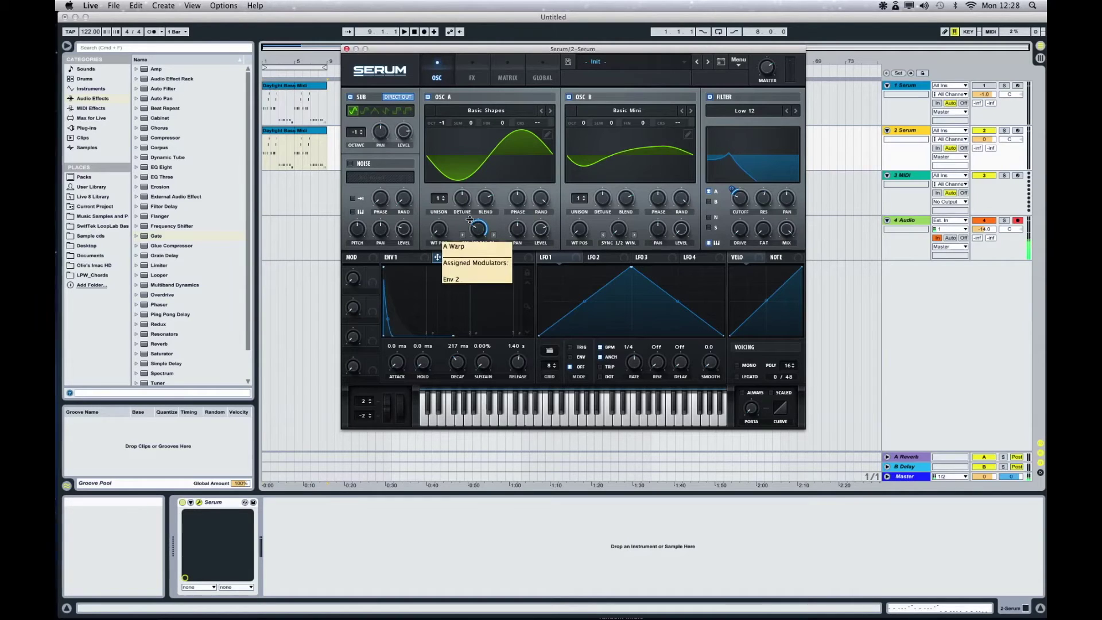
drag(470, 220, 474, 256)
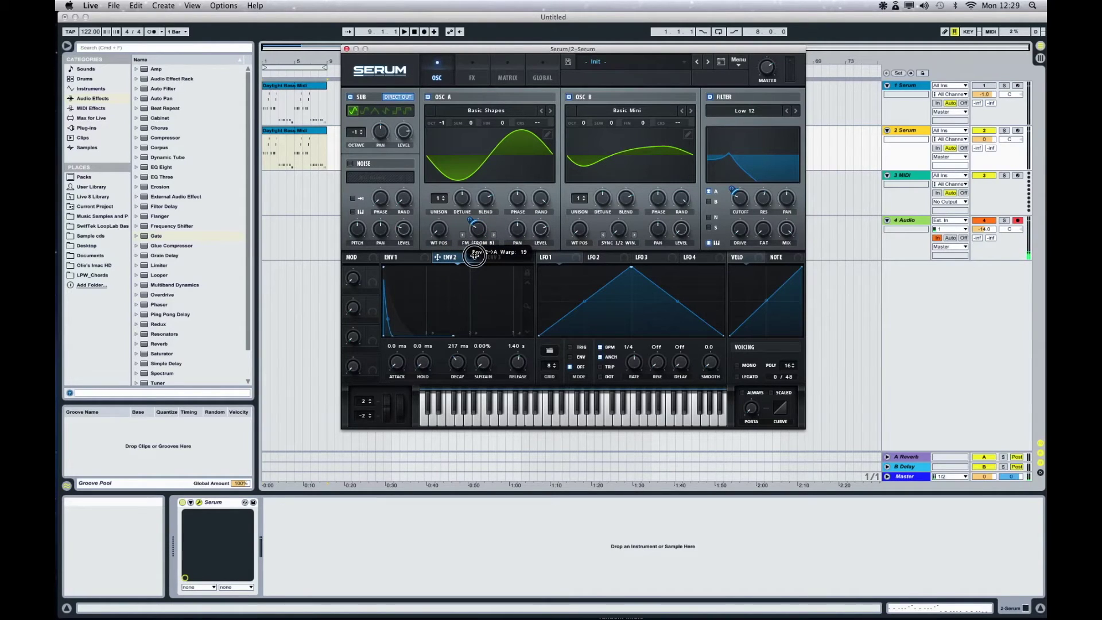
drag(474, 256, 476, 259)
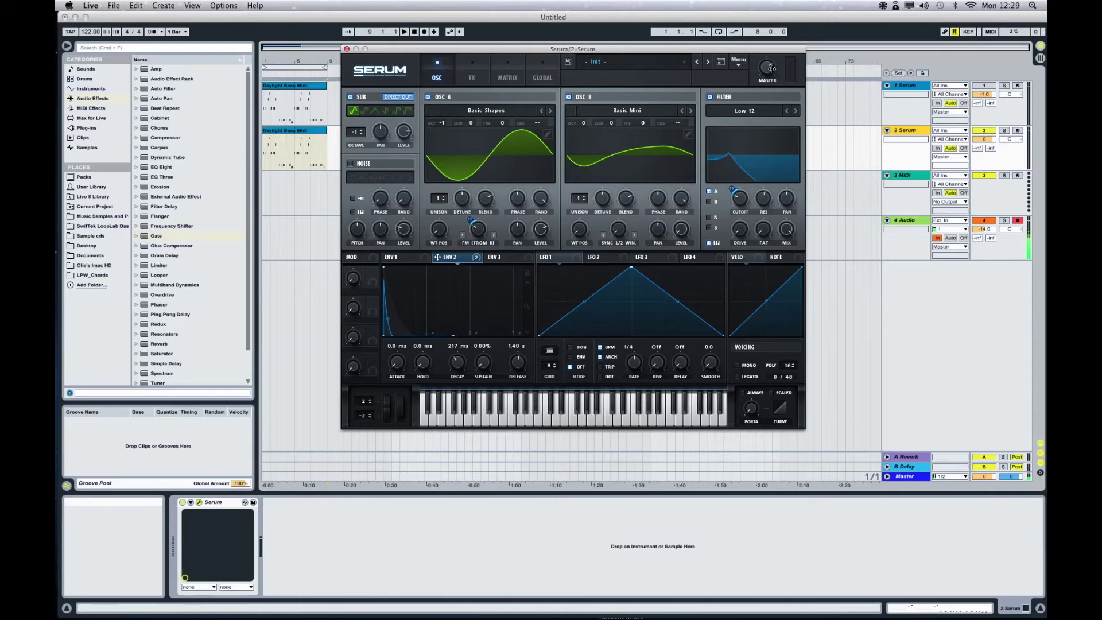
drag(768, 68, 762, 26)
Play the bassline, then switch Serum to its FX page
key(space)
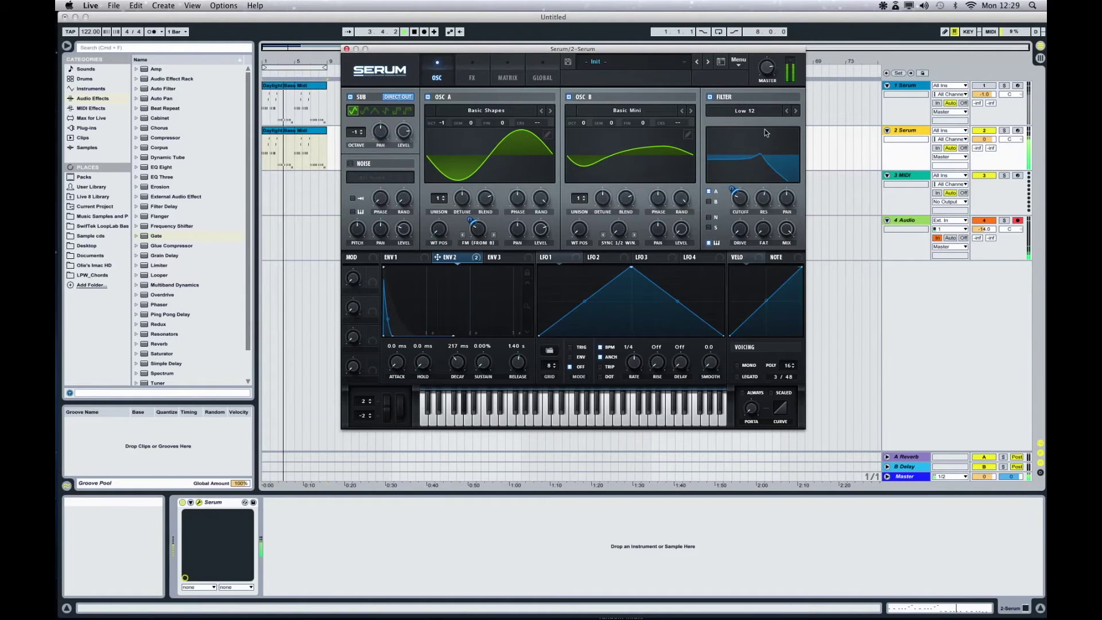
click(473, 77)
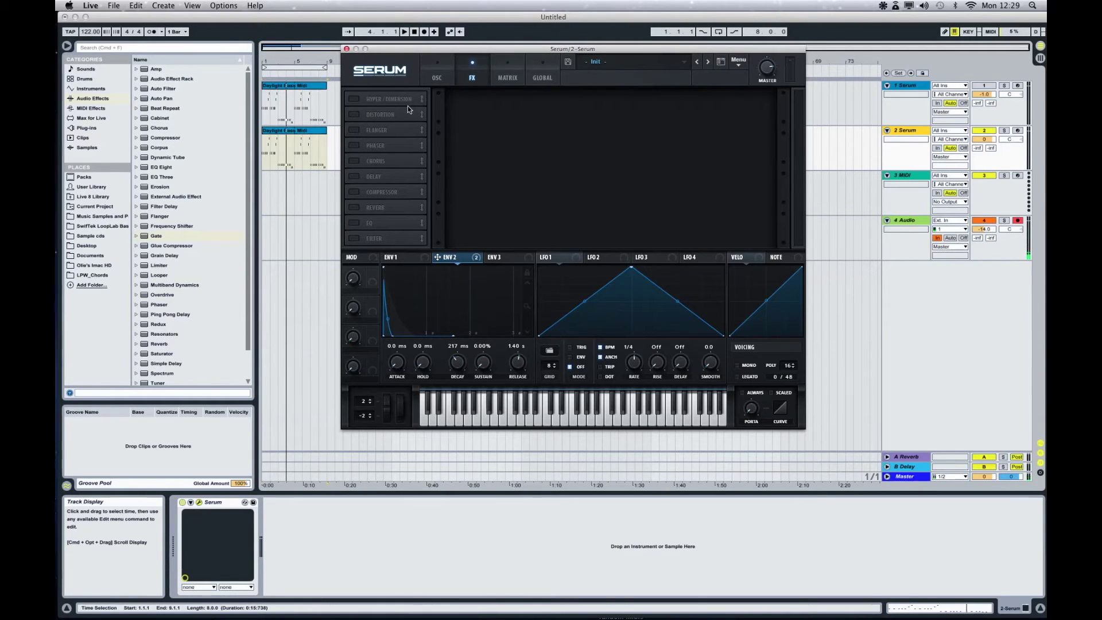
Shift oscillator B up to octave +1, play the bassline, and return to the FX page
click(434, 78)
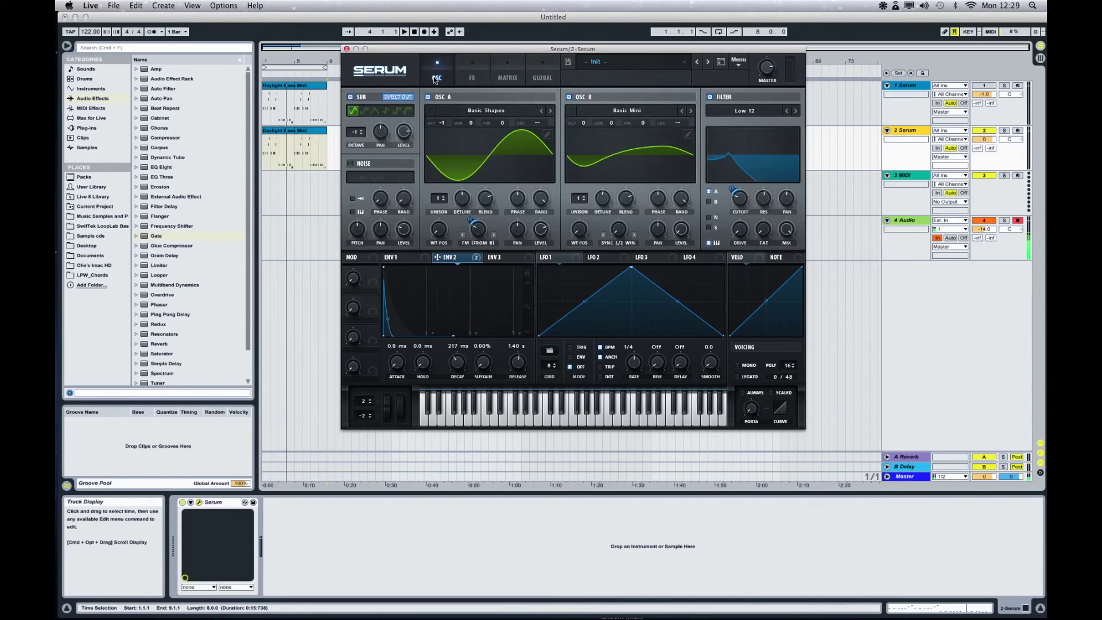
mouse_move(576, 126)
mouse_down()
mouse_move(581, 118)
mouse_move(589, 127)
mouse_up()
key(space)
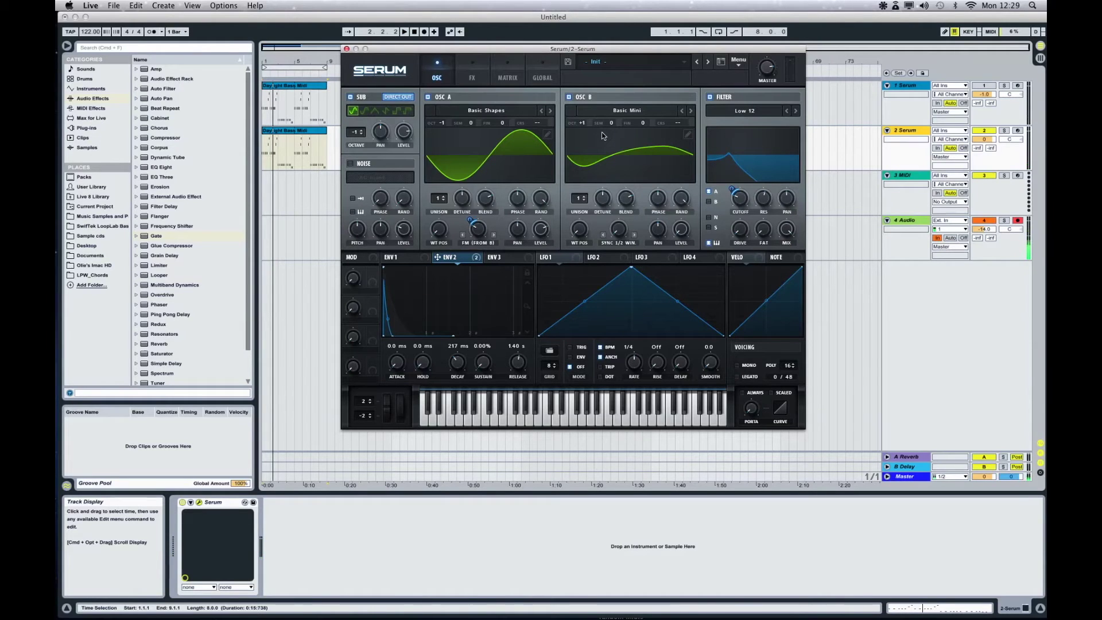
click(476, 76)
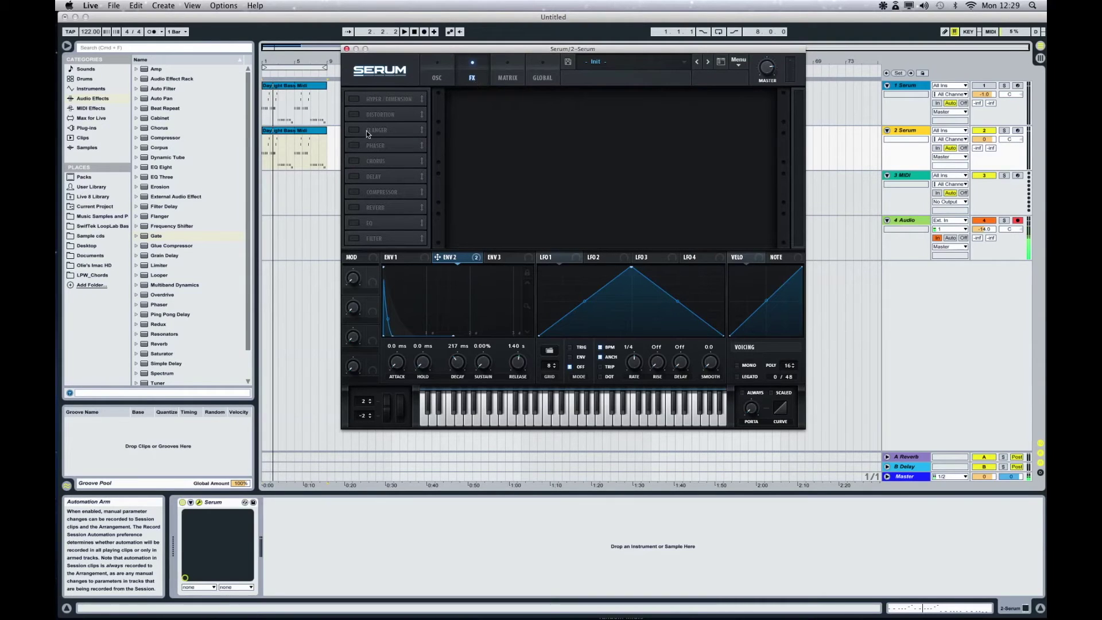
Enable Serum's Chorus with rate 0.17 Hz and delays of 3.0 ms and 2.1 ms
click(355, 162)
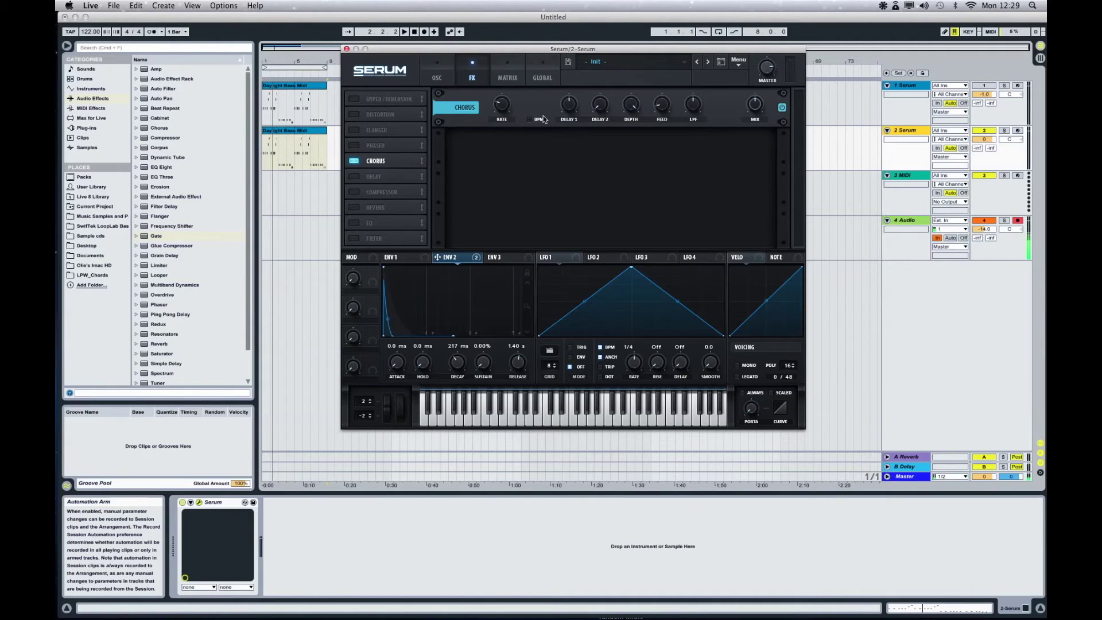
mouse_move(504, 110)
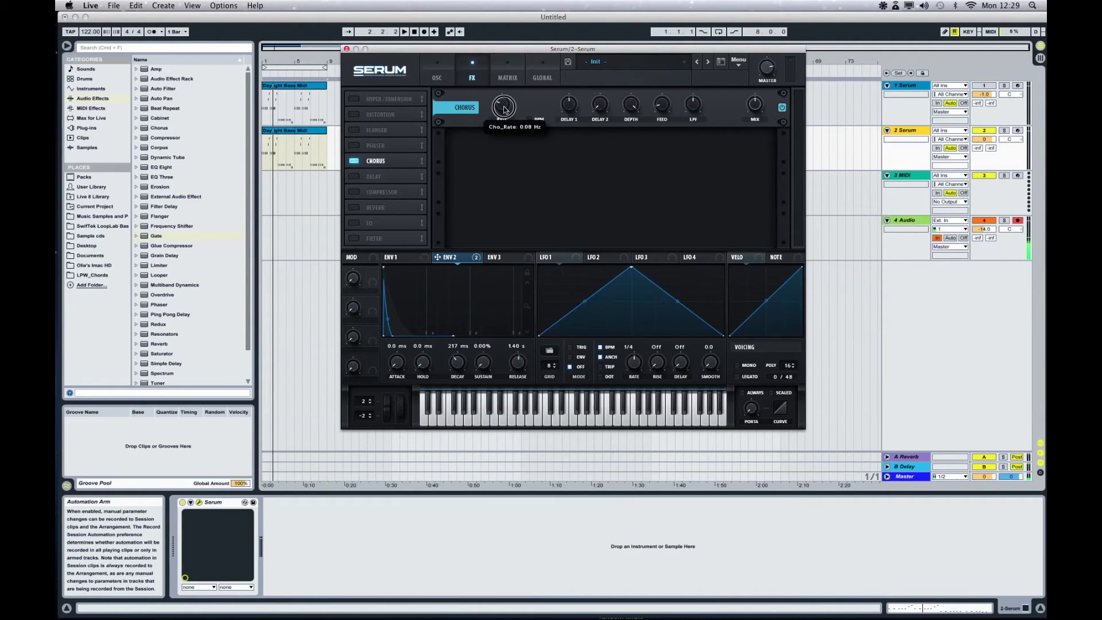
drag(504, 110, 511, 87)
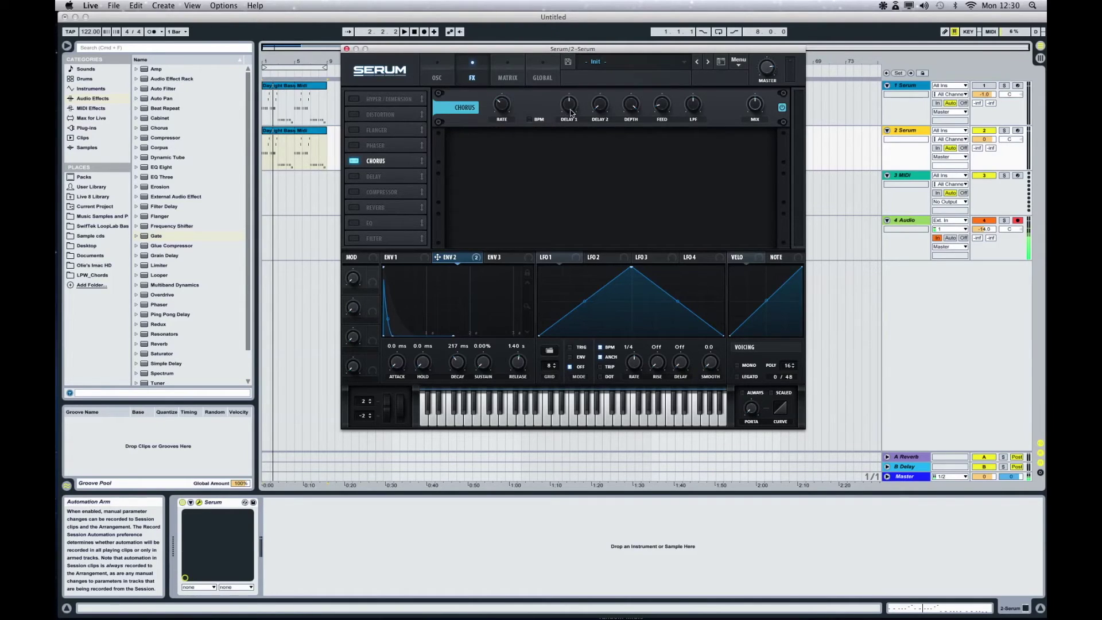
drag(573, 112, 586, 298)
mouse_move(600, 107)
mouse_down()
mouse_move(597, 43)
mouse_move(601, 91)
mouse_up()
Set chorus depth 26 ms, feedback 11%, lowpass 1000 Hz and mix 46%, then enable EQ
drag(633, 107, 632, 91)
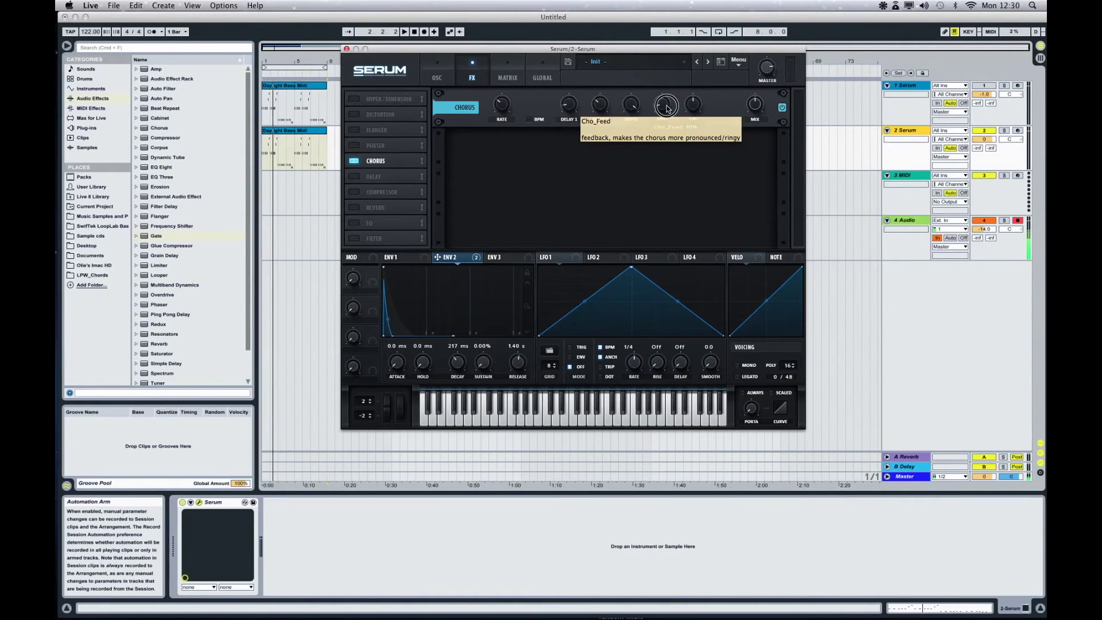
drag(668, 109, 666, 96)
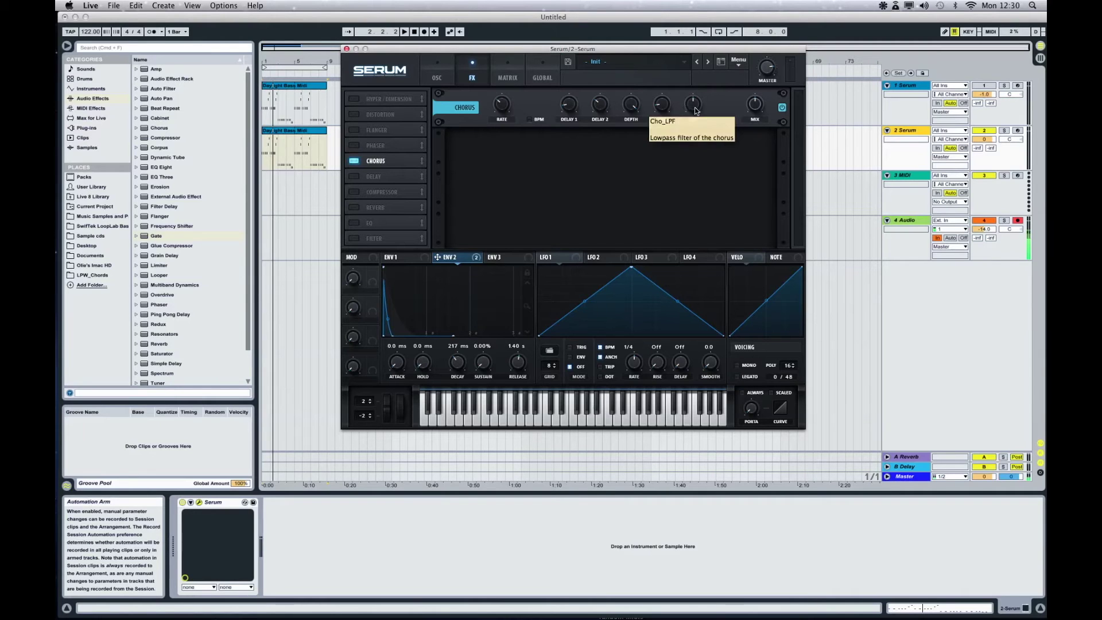
drag(691, 103, 680, 132)
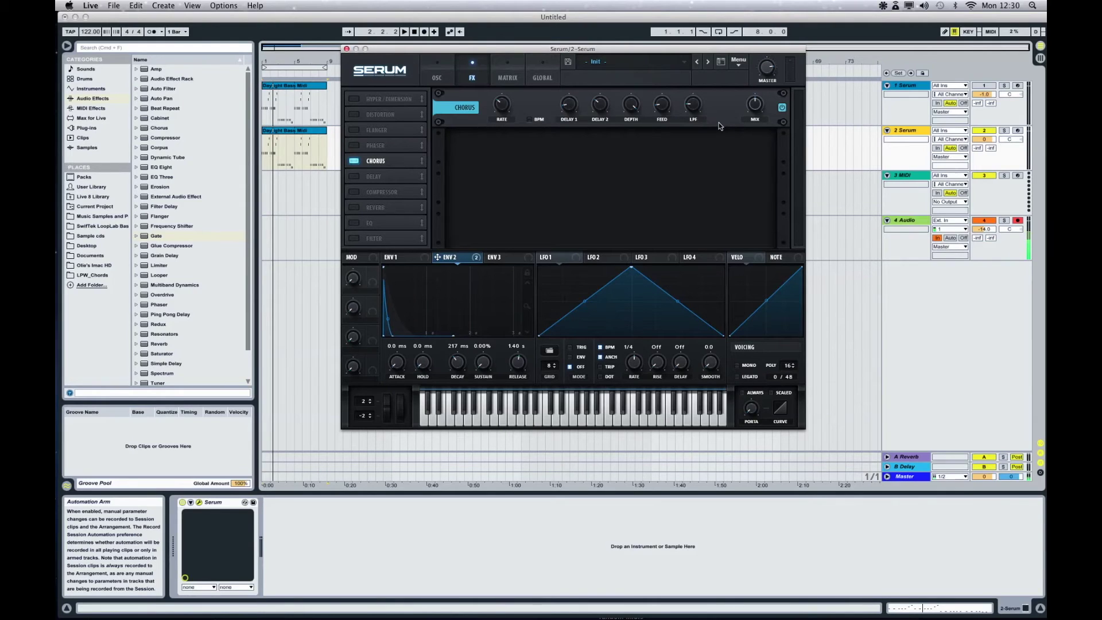
drag(757, 110, 755, 135)
click(354, 224)
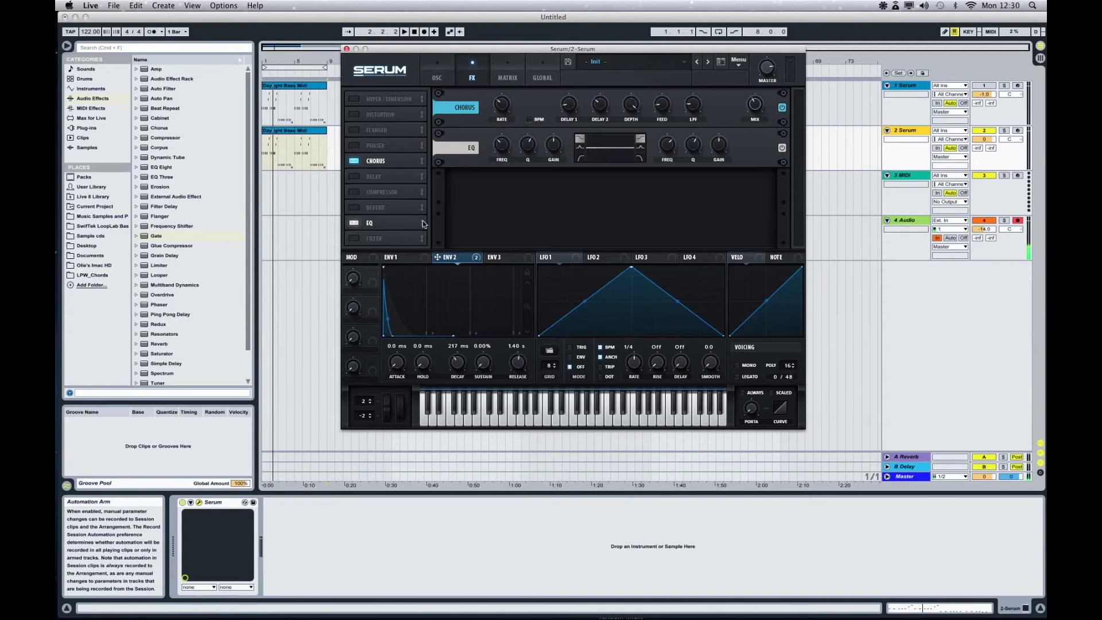
Move the EQ right after Chorus and make its low band a -1.5 dB peak
drag(423, 224, 425, 171)
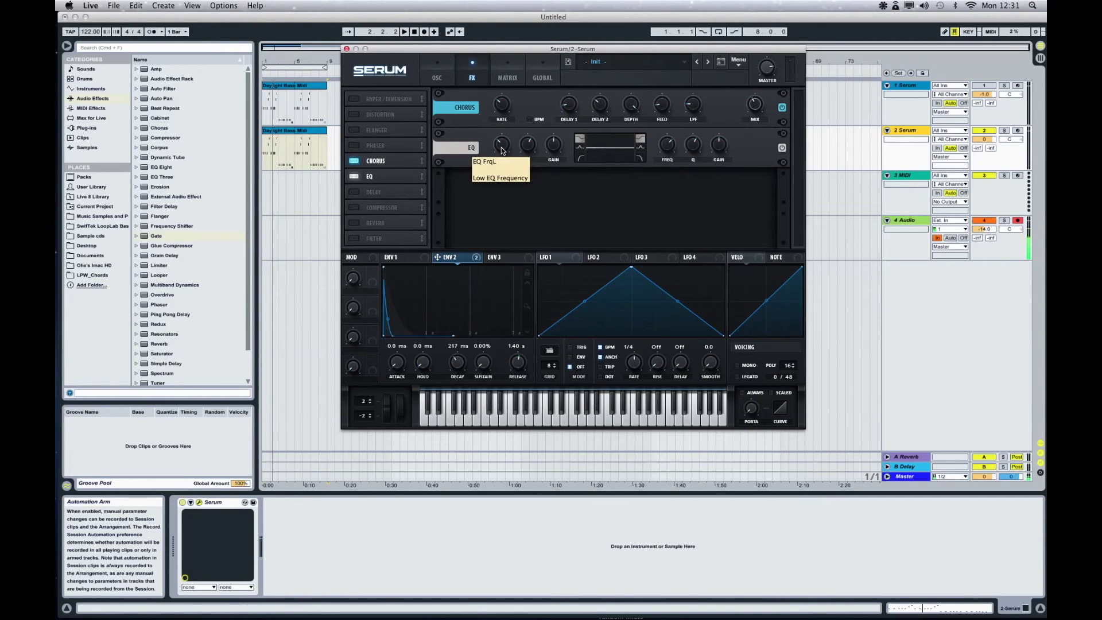
drag(551, 148, 565, 228)
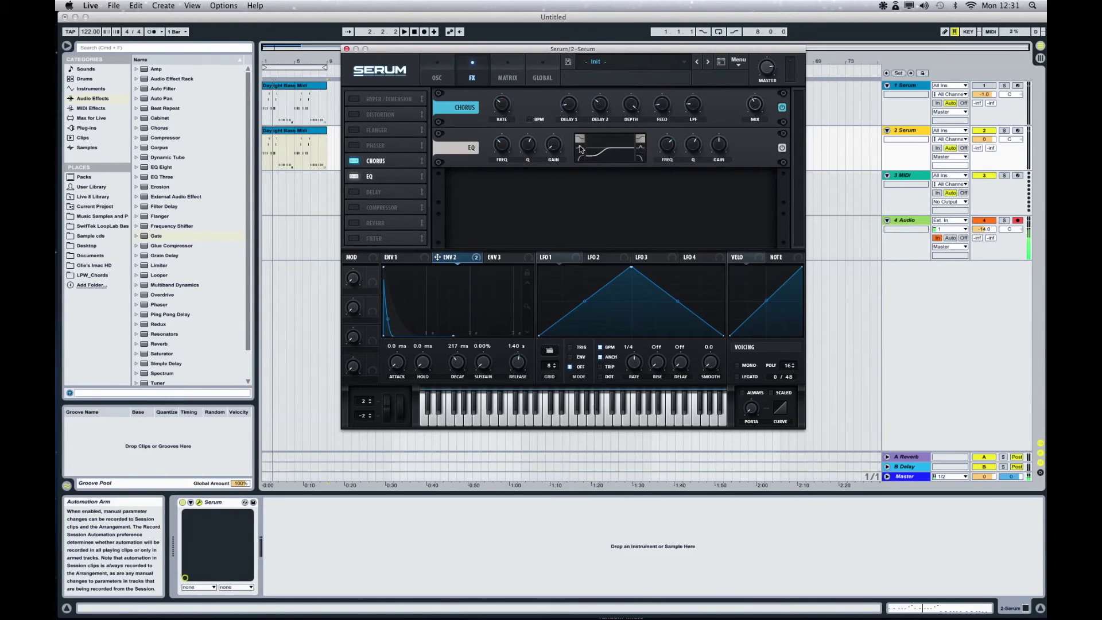
click(580, 148)
Raise the low EQ band's Q to 61% and lower its frequency to about 123 Hz
mouse_move(532, 148)
drag(532, 148, 531, 140)
mouse_move(505, 150)
drag(505, 150, 507, 160)
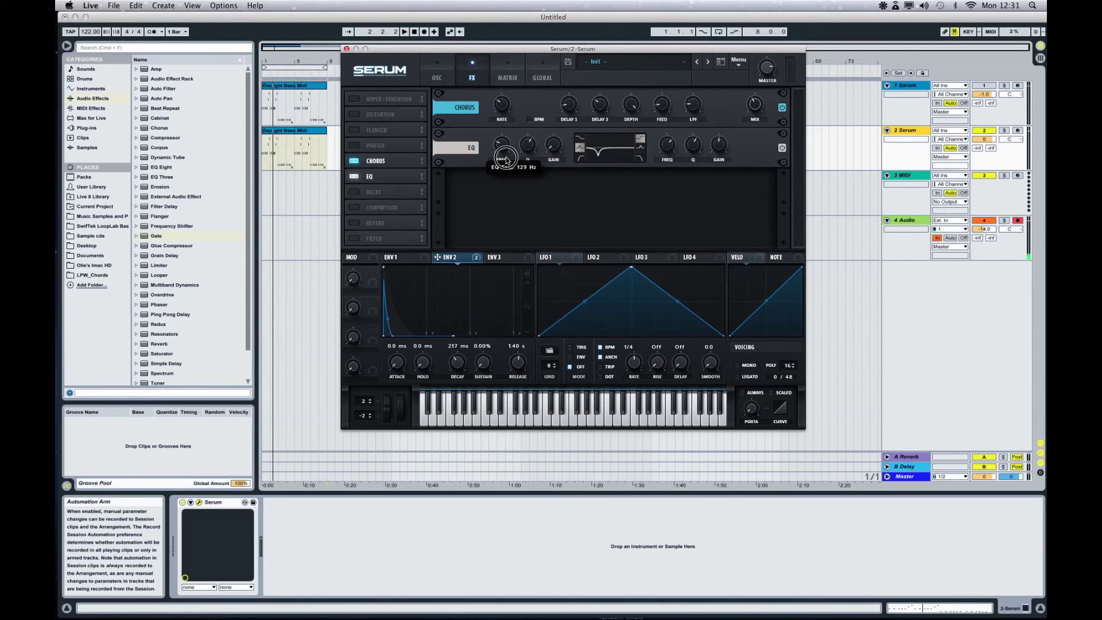
drag(506, 159, 508, 162)
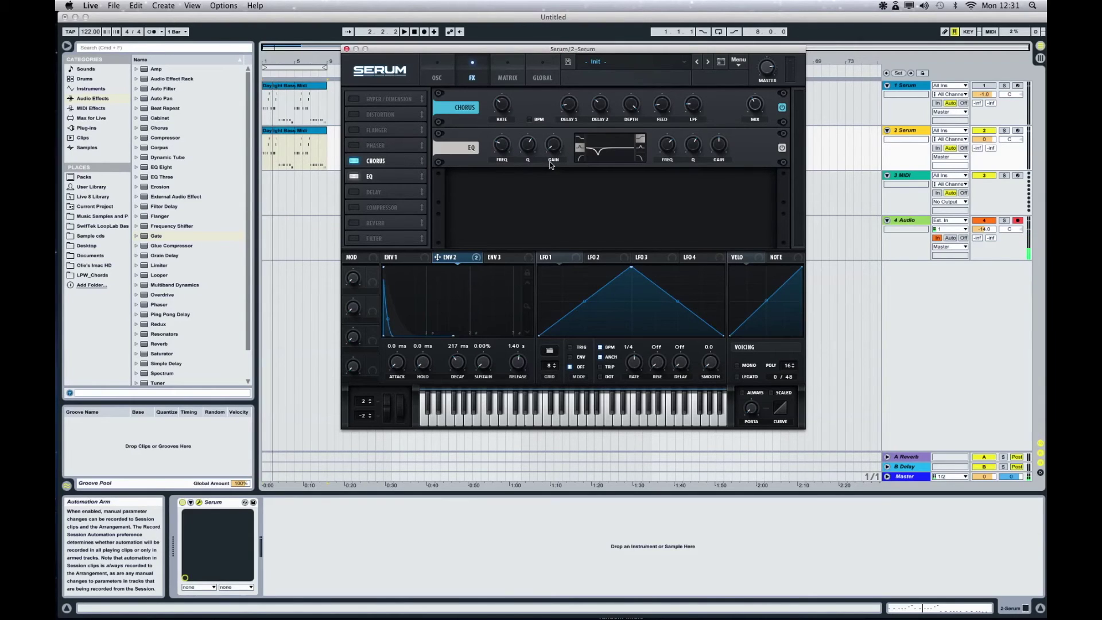
Turn on Serum's Compressor: ratio 7:1, attack 29.3 ms, release 131.6 ms, gain 14.3 dB
click(359, 208)
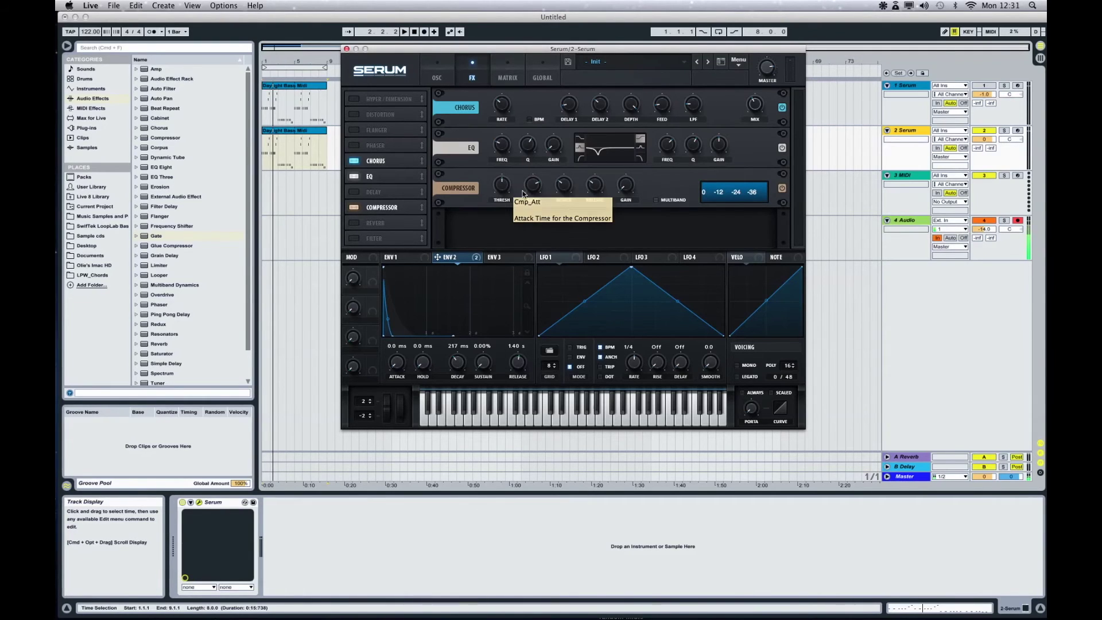
scroll(499, 191, down, 4)
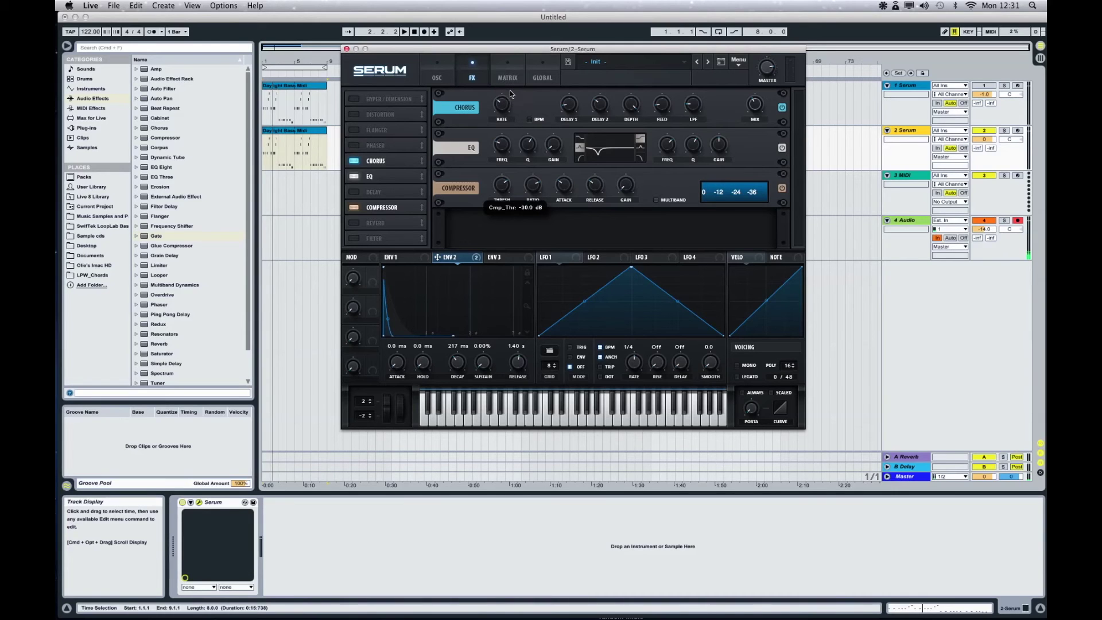
mouse_move(533, 181)
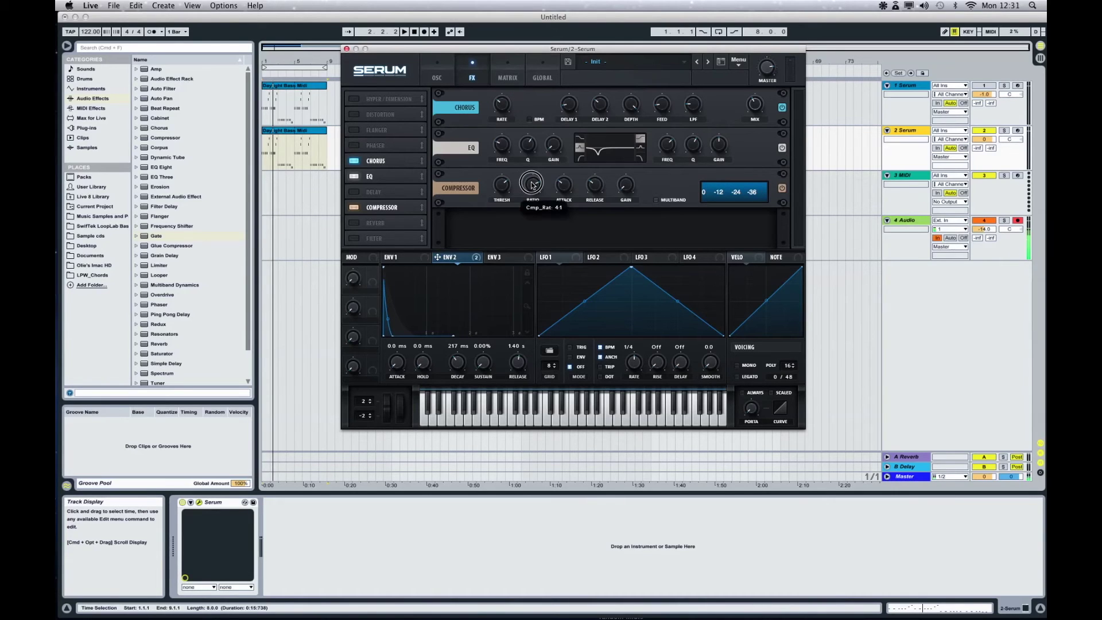
drag(533, 180, 532, 175)
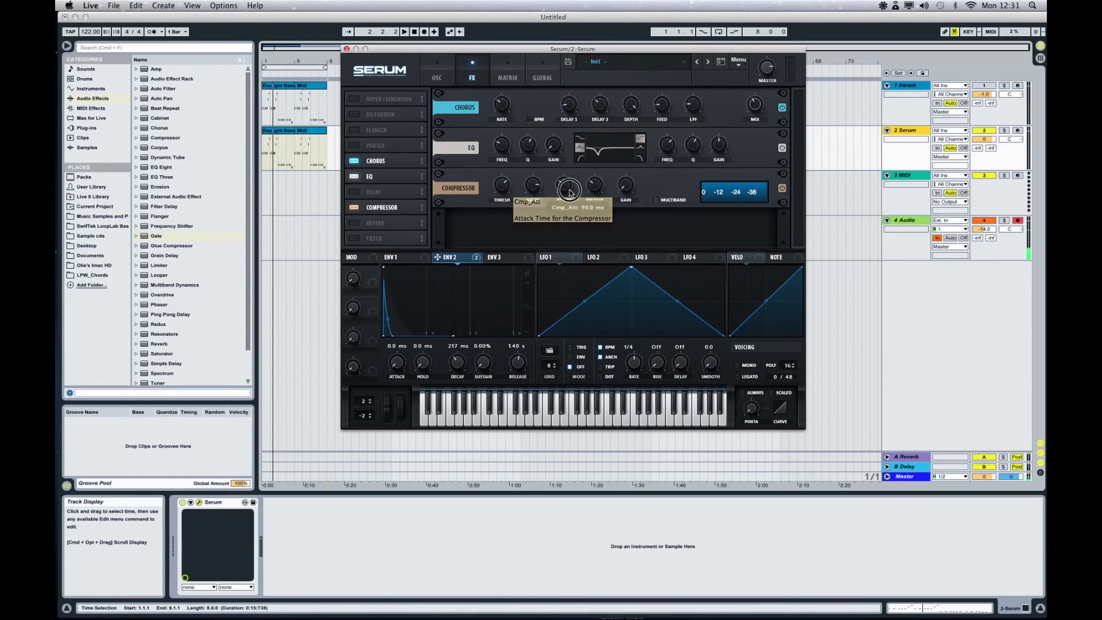
drag(570, 193, 570, 264)
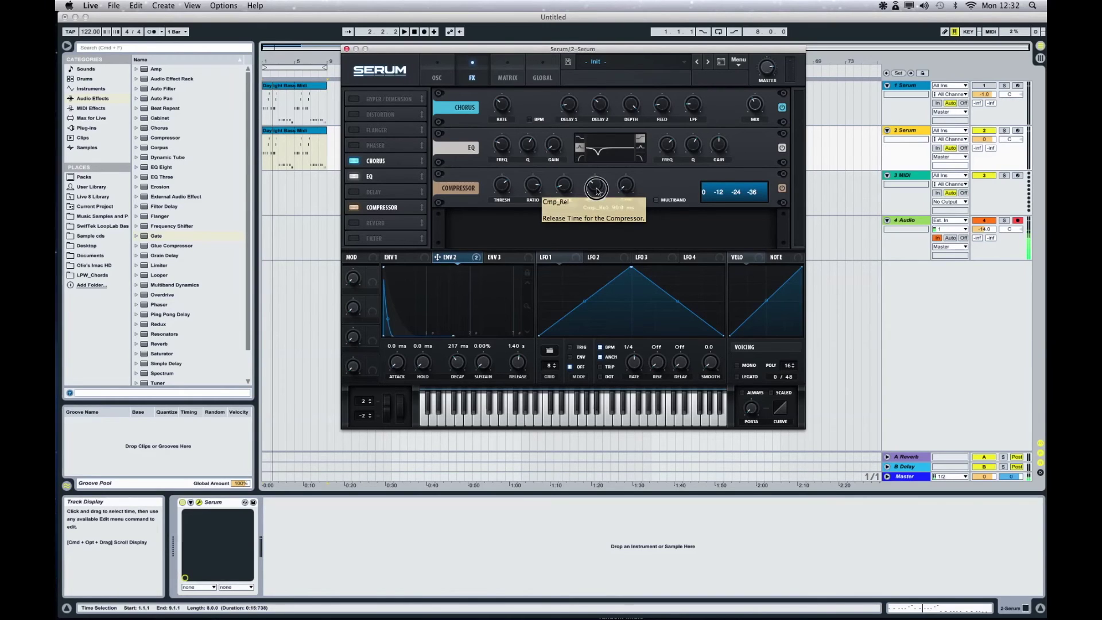
drag(597, 191, 620, 139)
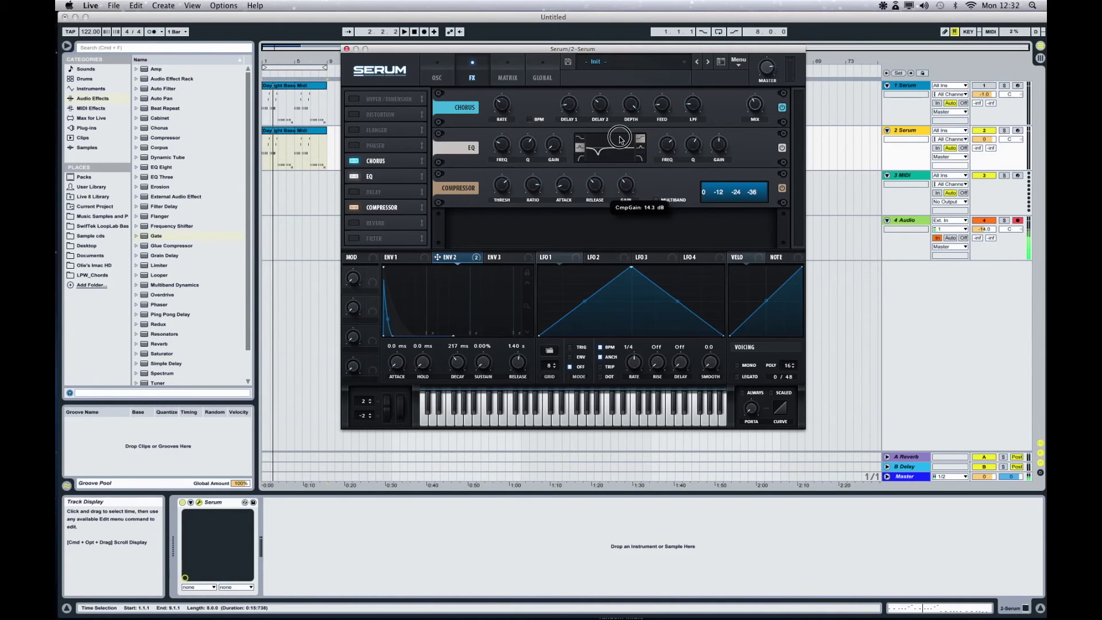
drag(620, 140, 620, 139)
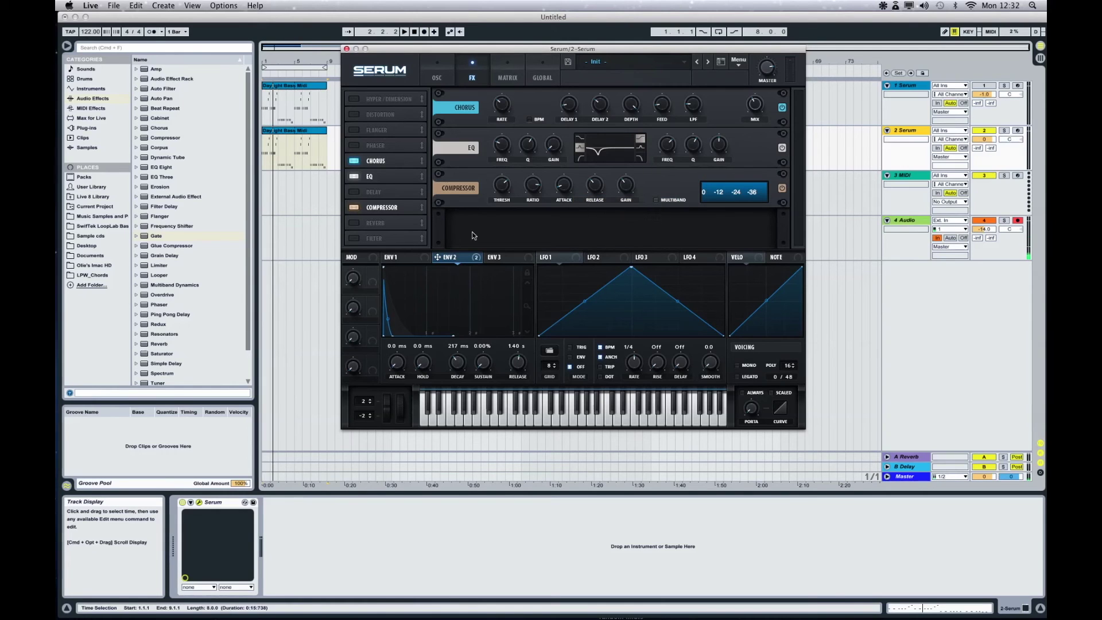
Enable Serum's Reverb with size 37% and low cut 28%
click(354, 223)
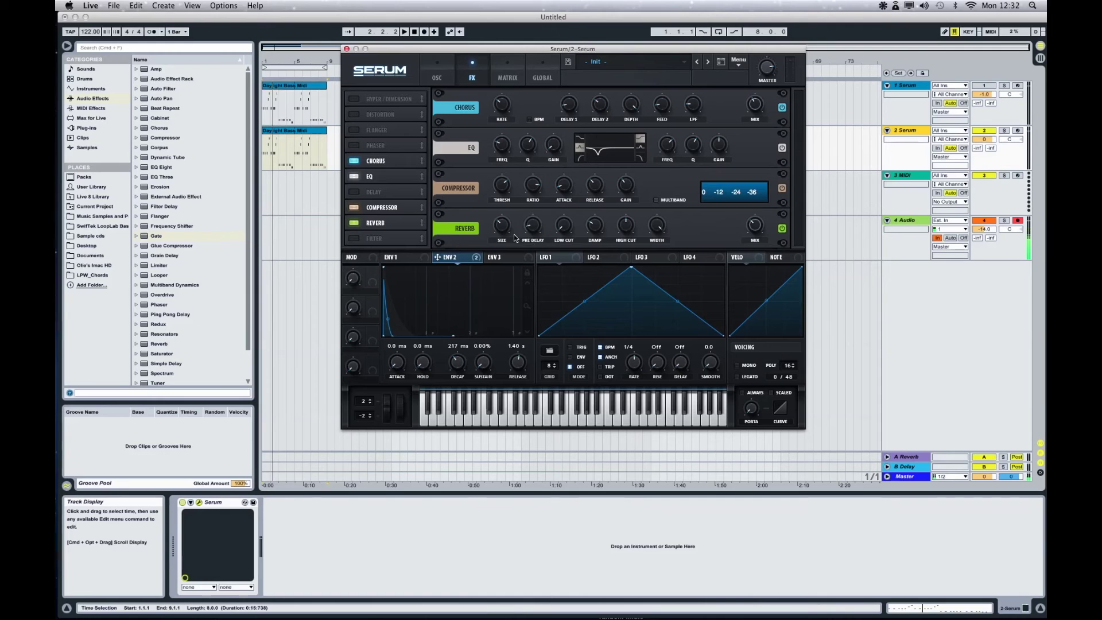
mouse_move(502, 224)
drag(502, 224, 543, 322)
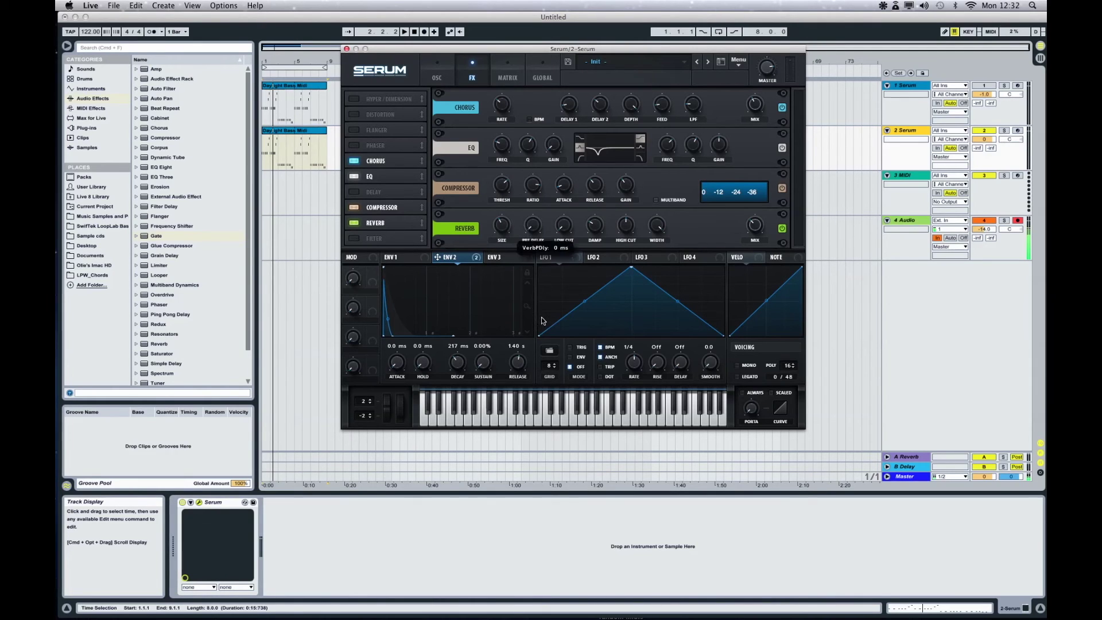
drag(548, 253, 548, 253)
click(565, 227)
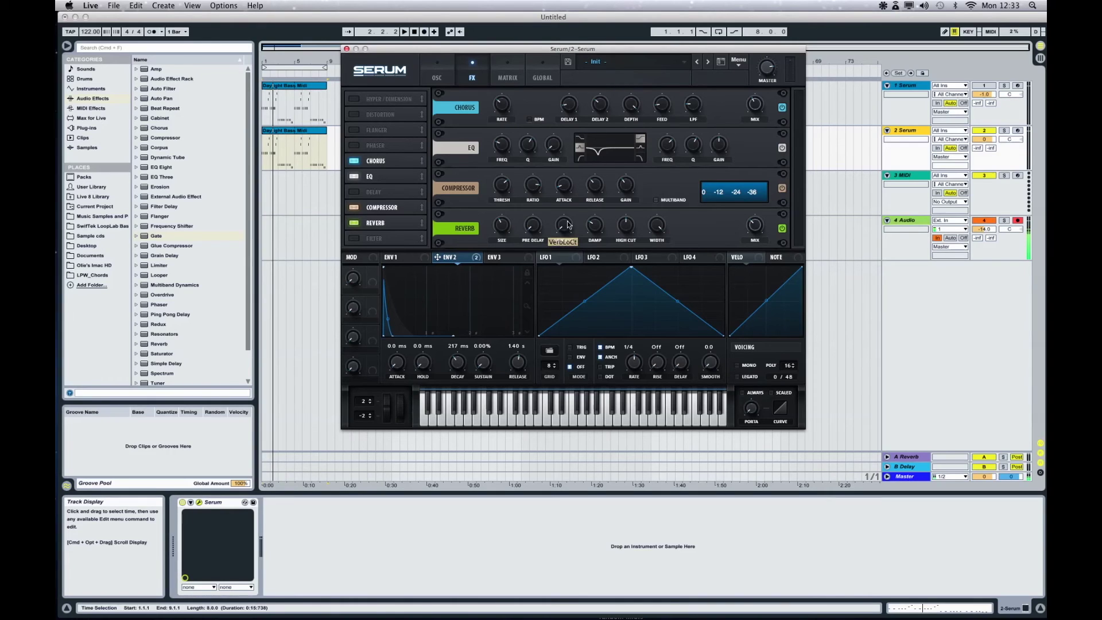
click(565, 217)
drag(565, 217, 566, 196)
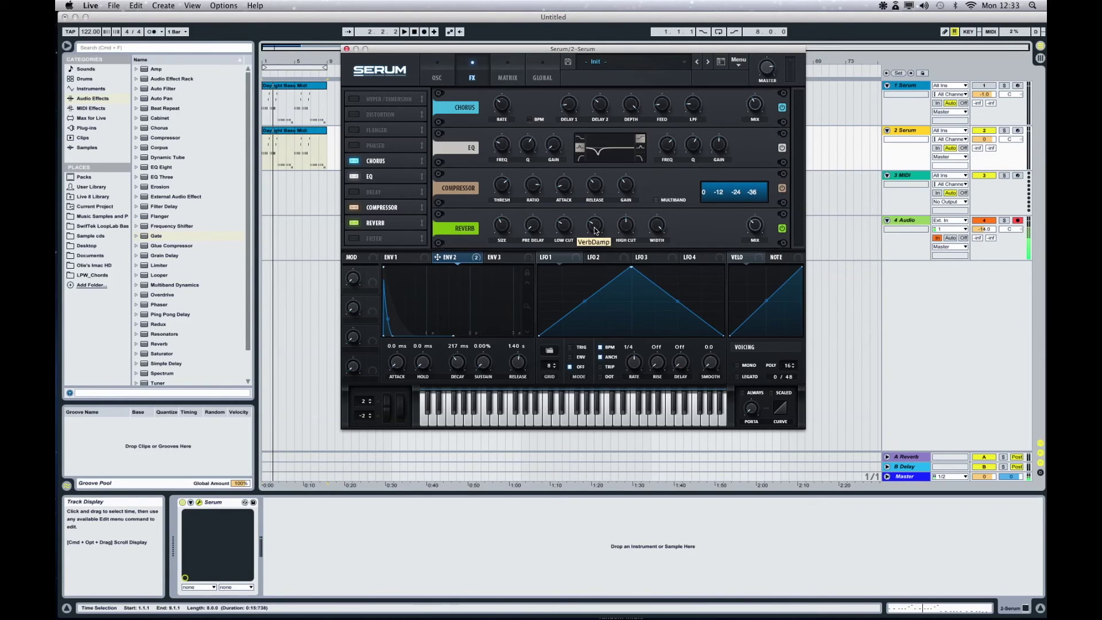
Adjust the reverb damping and high cut, and lower the wet mix to about 13%
drag(594, 230, 633, 231)
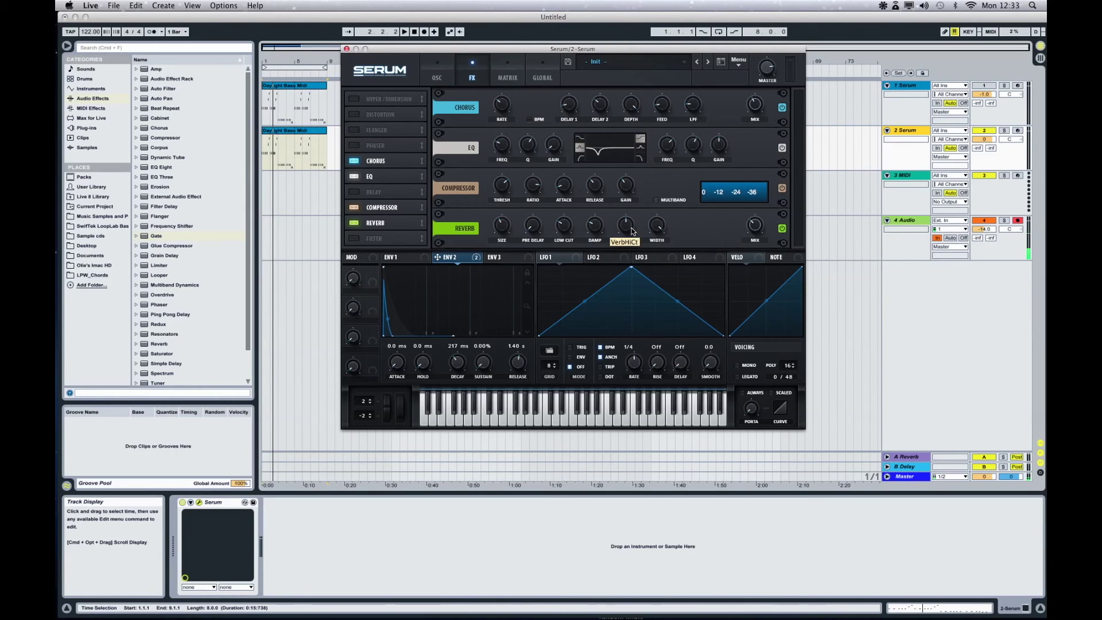
drag(632, 230, 631, 140)
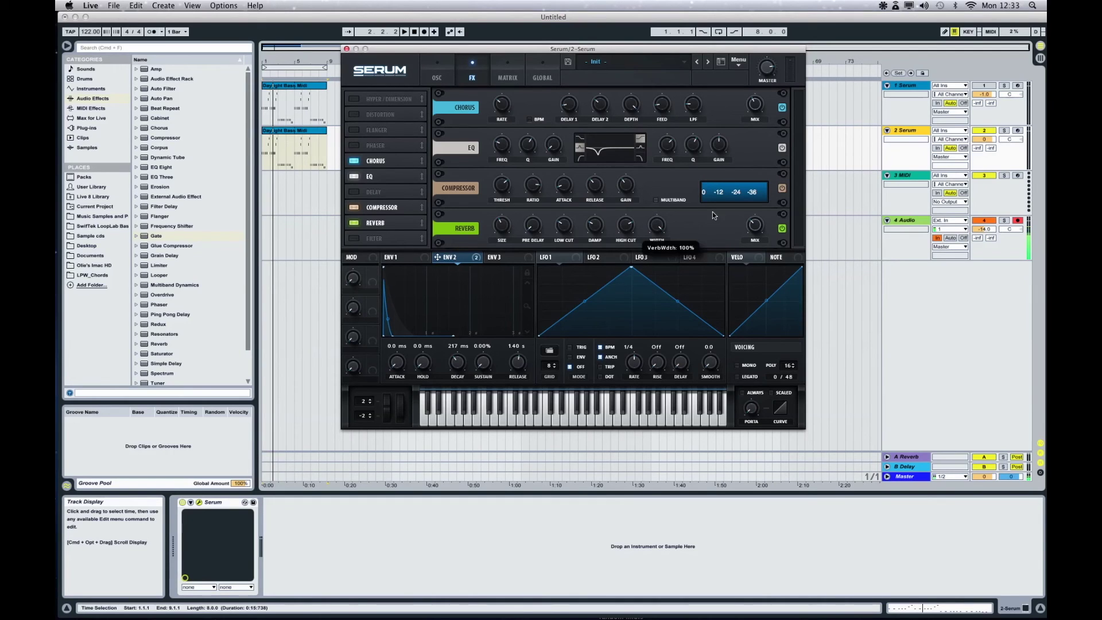
drag(755, 229, 749, 290)
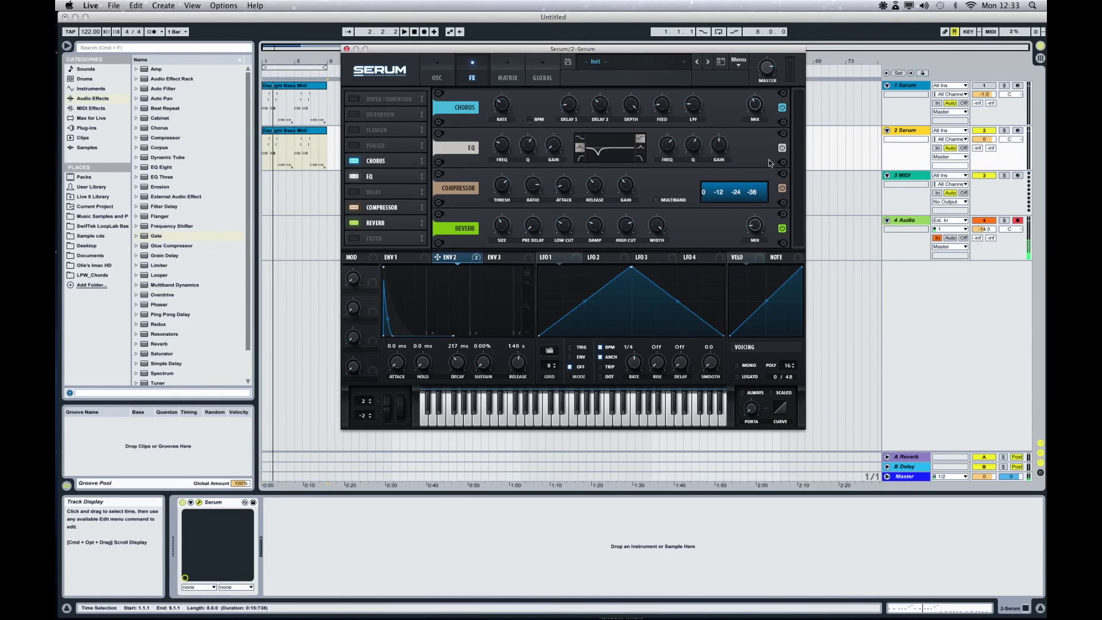
Enable Serum's Filter effect and set its type to LH 6
click(353, 240)
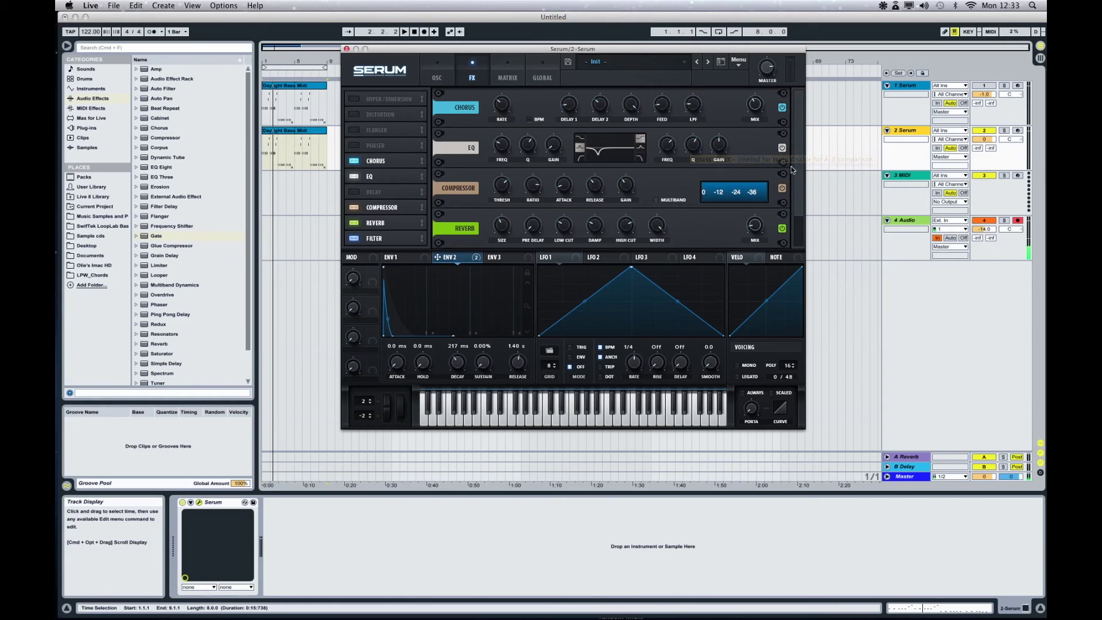
drag(795, 170, 797, 230)
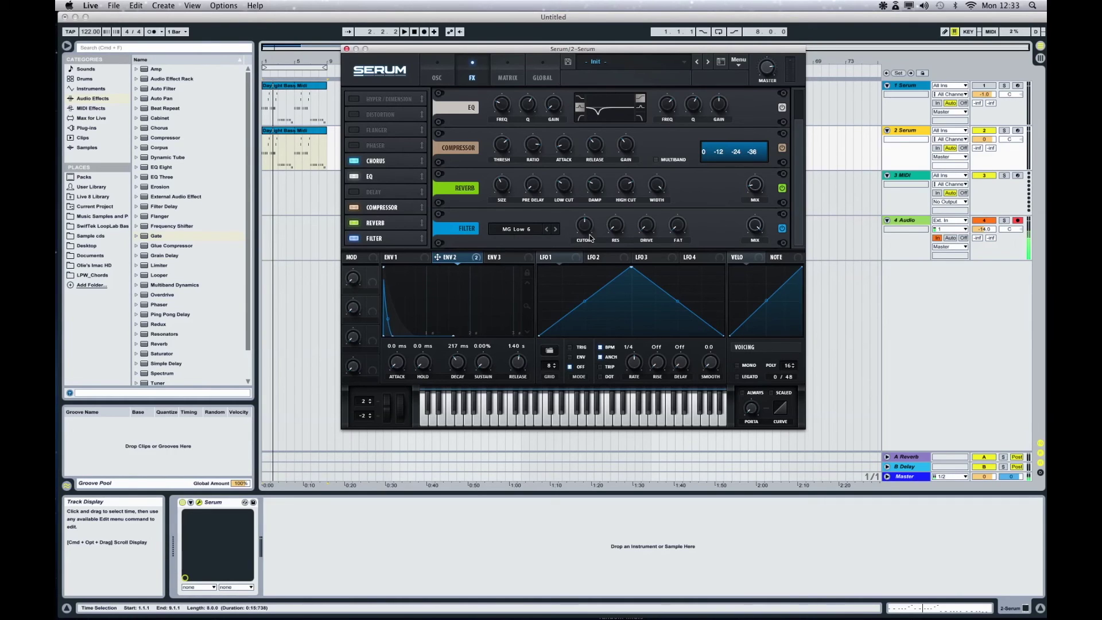
click(527, 230)
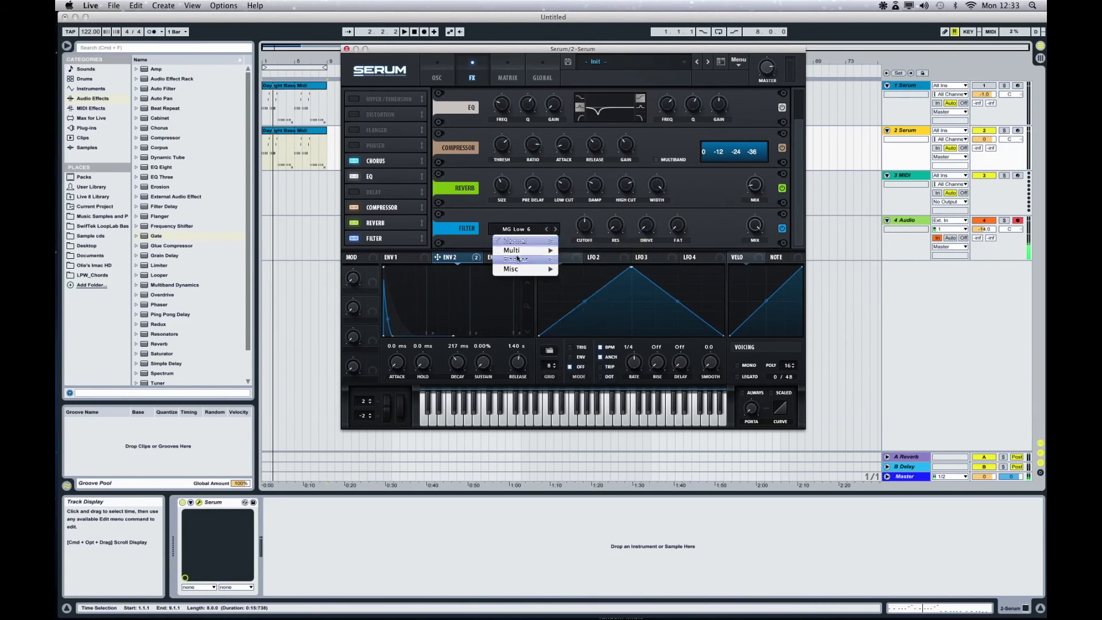
mouse_move(528, 251)
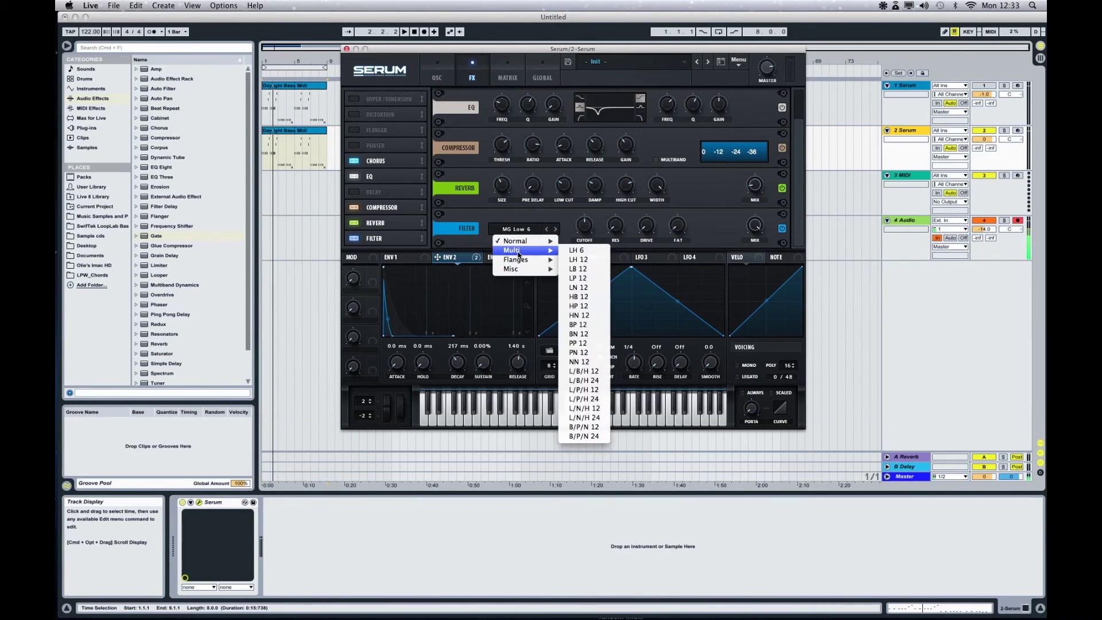
click(583, 250)
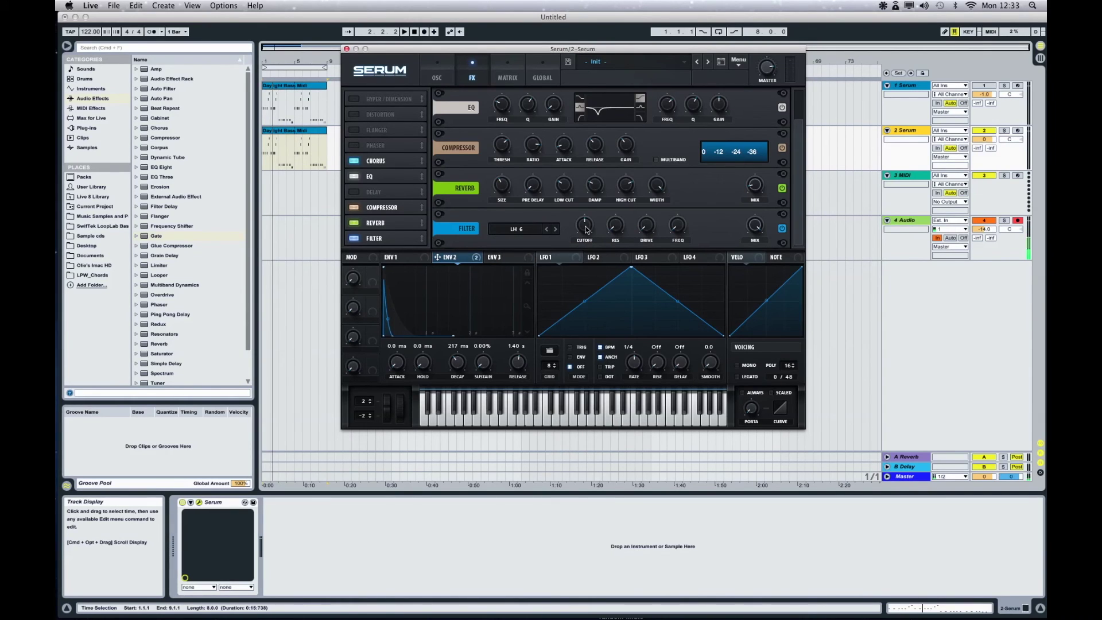
Set filter cutoff to 169 Hz, variation to 50% and mix 100%, then show the oscillator page
drag(586, 229, 586, 223)
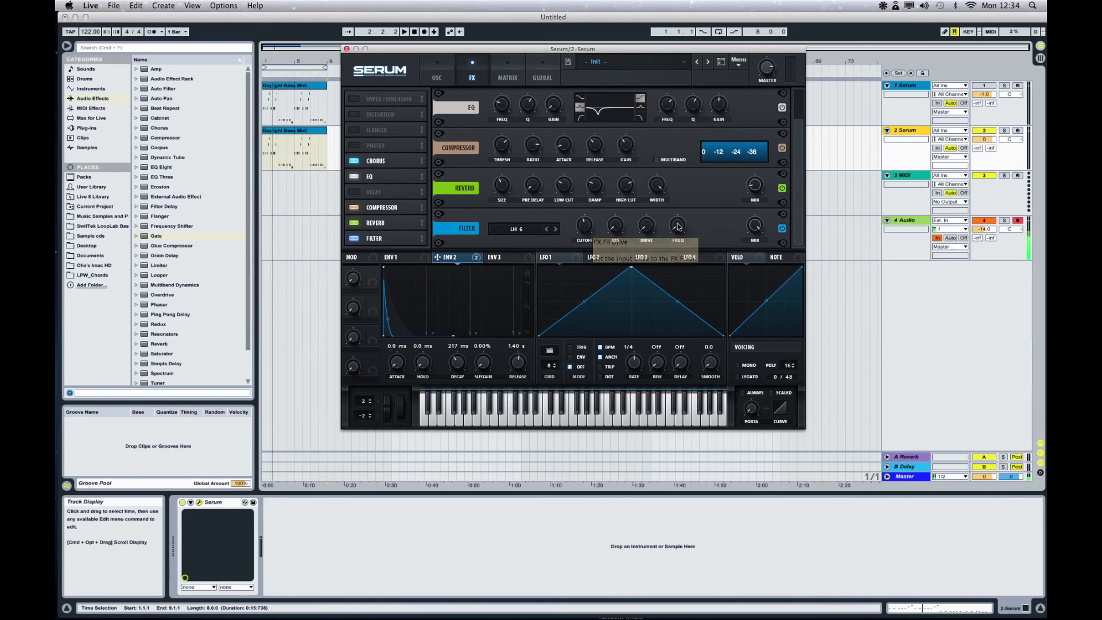
drag(678, 226, 678, 173)
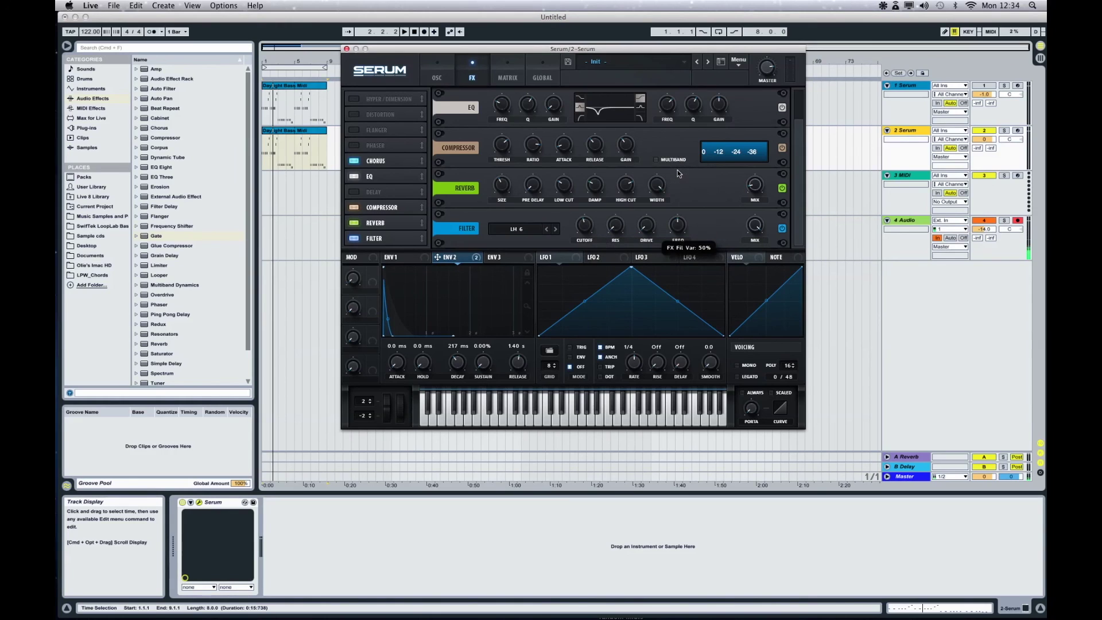
drag(755, 228, 757, 212)
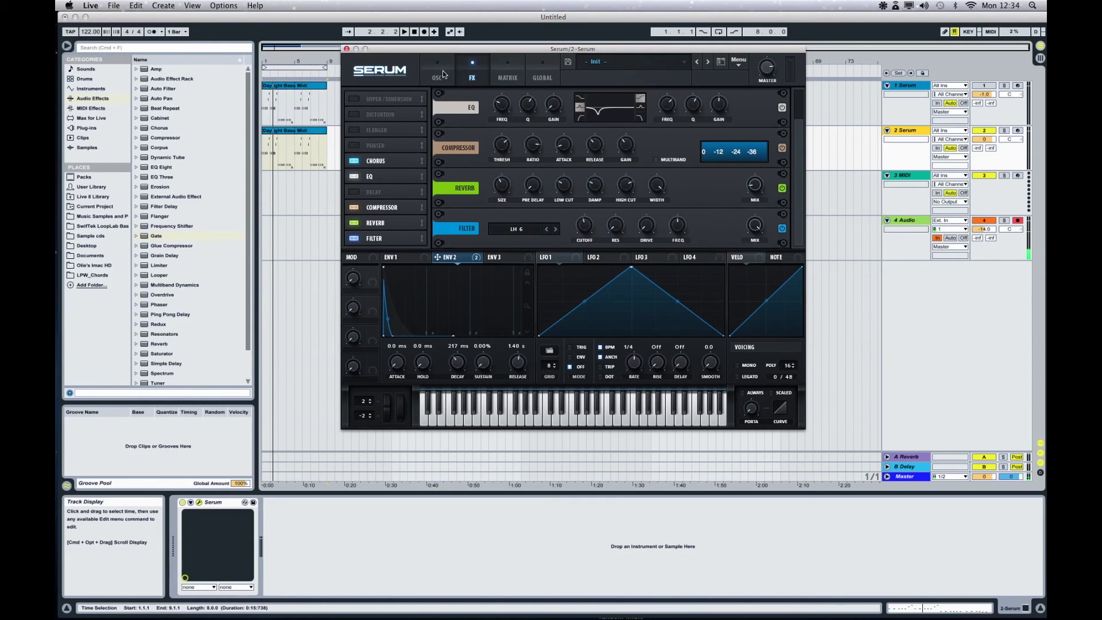
click(442, 74)
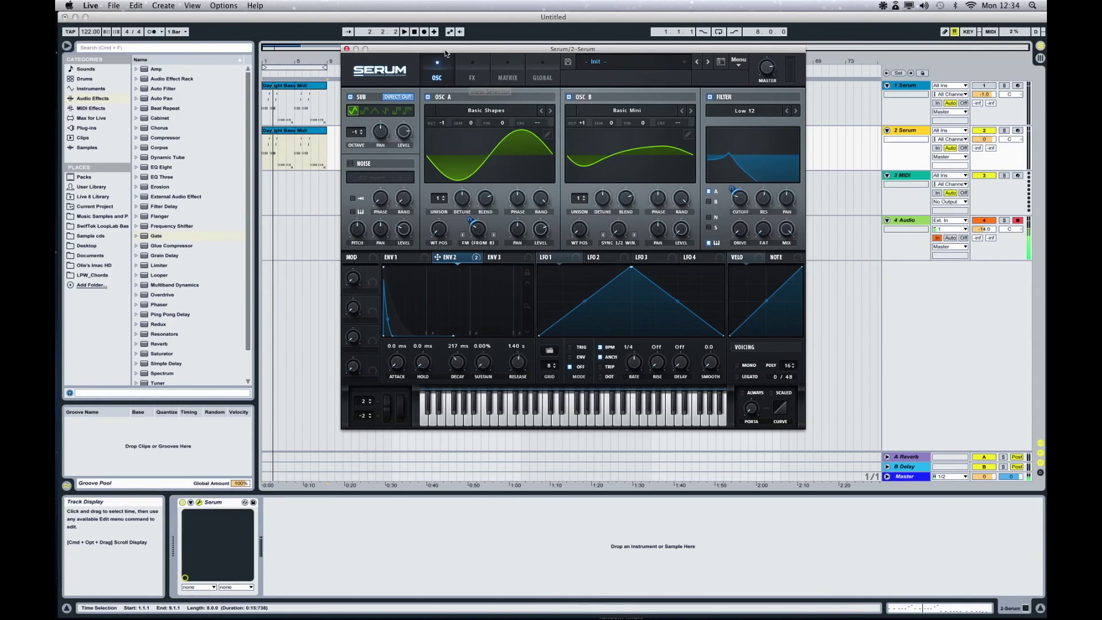
Move Serum aside, play the arrangement, raise Master volume to 61%, and go back to FX
drag(442, 48, 649, 120)
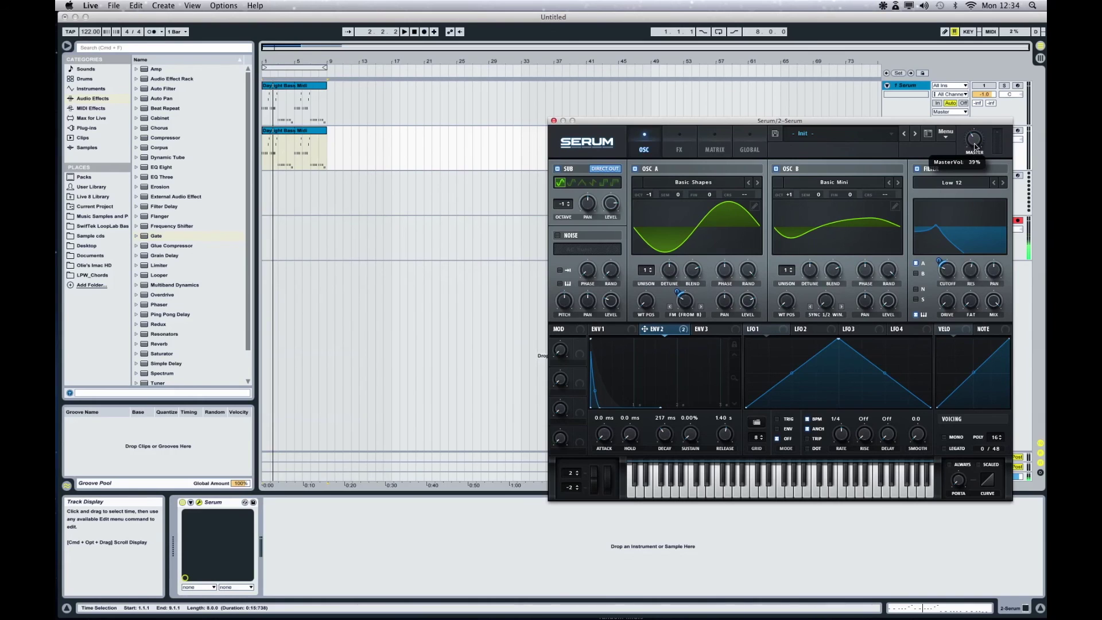
key(space)
drag(974, 147, 974, 81)
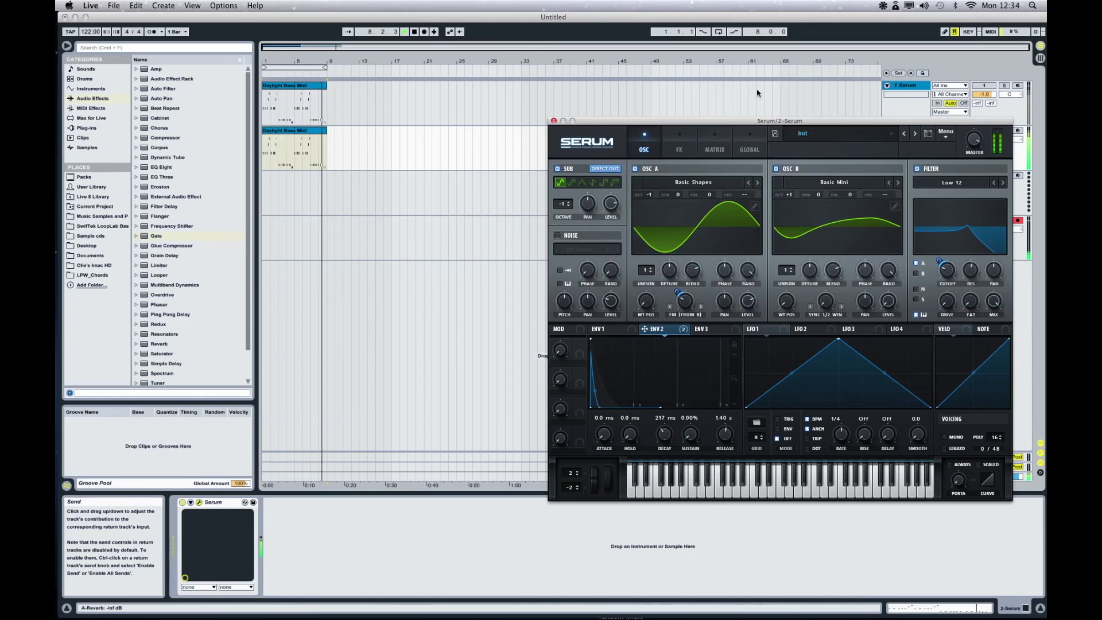
click(680, 147)
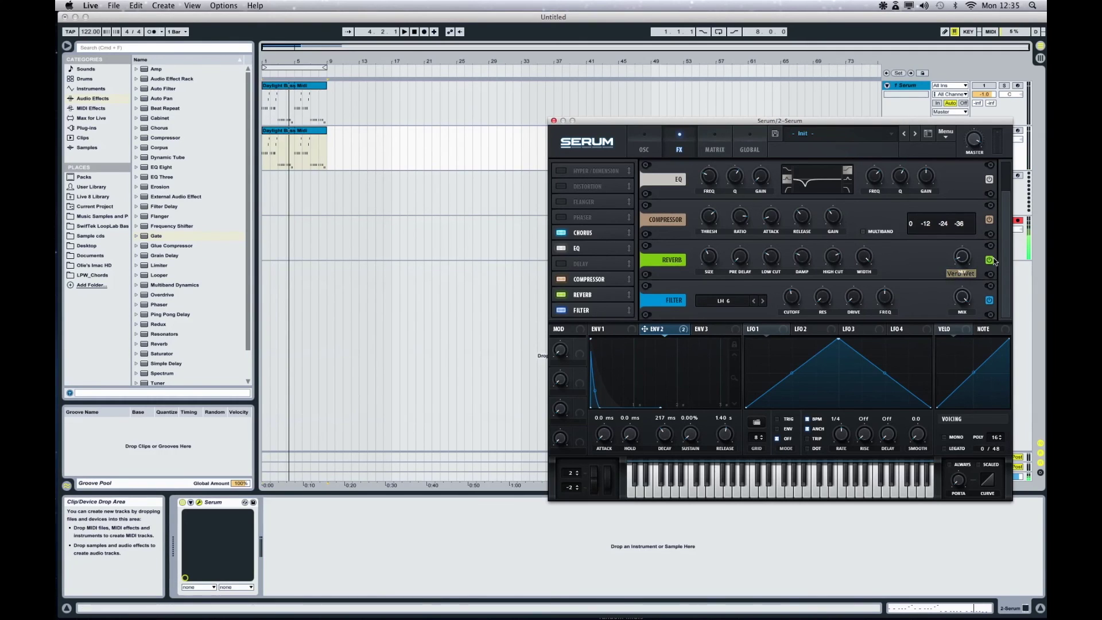
Replay the bassline while setting the reverb wet mix to 15%, then stop playback
key(space)
mouse_move(964, 261)
mouse_down()
mouse_move(959, 215)
mouse_move(968, 282)
mouse_move(966, 254)
mouse_up()
key(space)
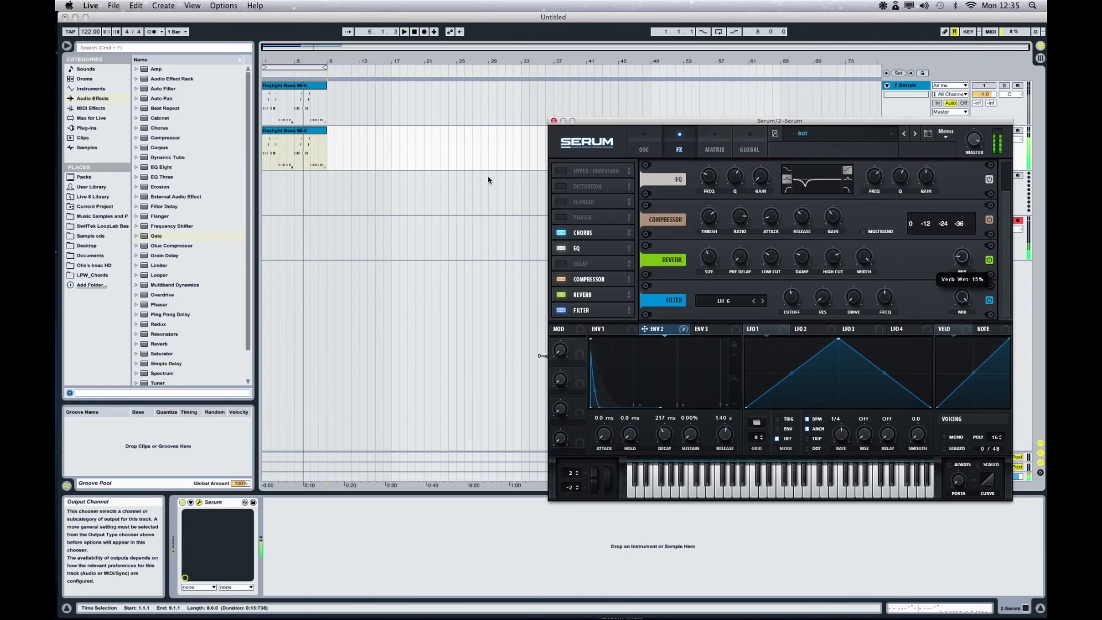
click(473, 154)
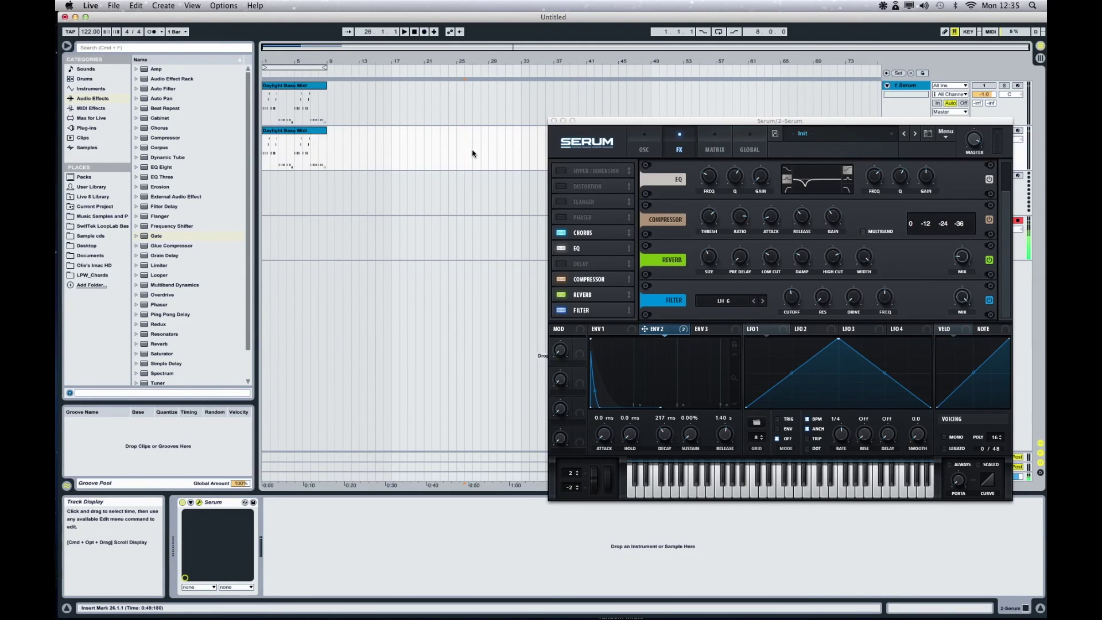